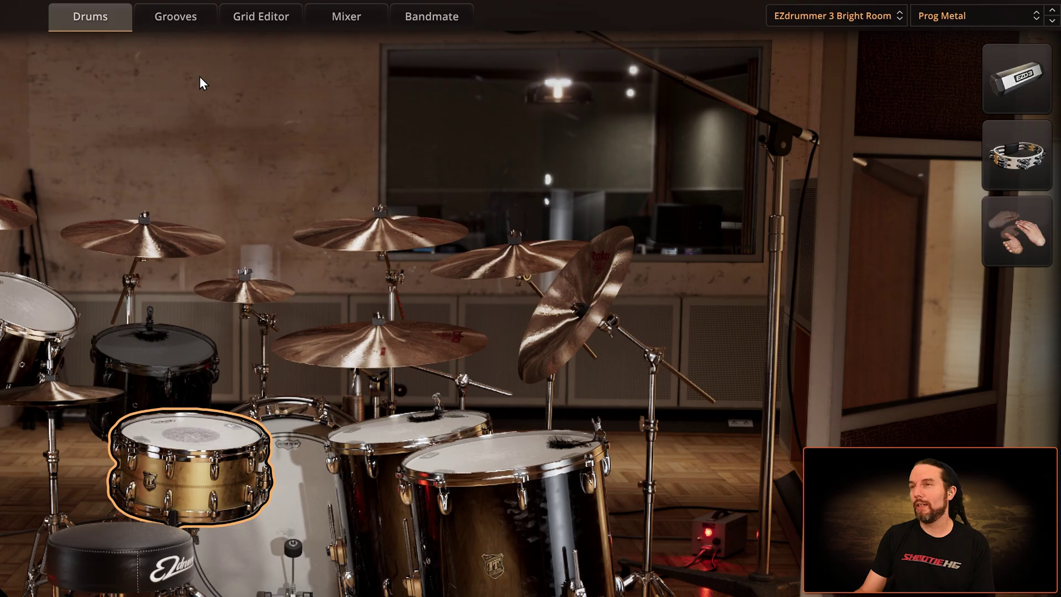
Step: Show the Grooves browser with taller filter lists and Tempo Original enabled
left_click(177, 17)
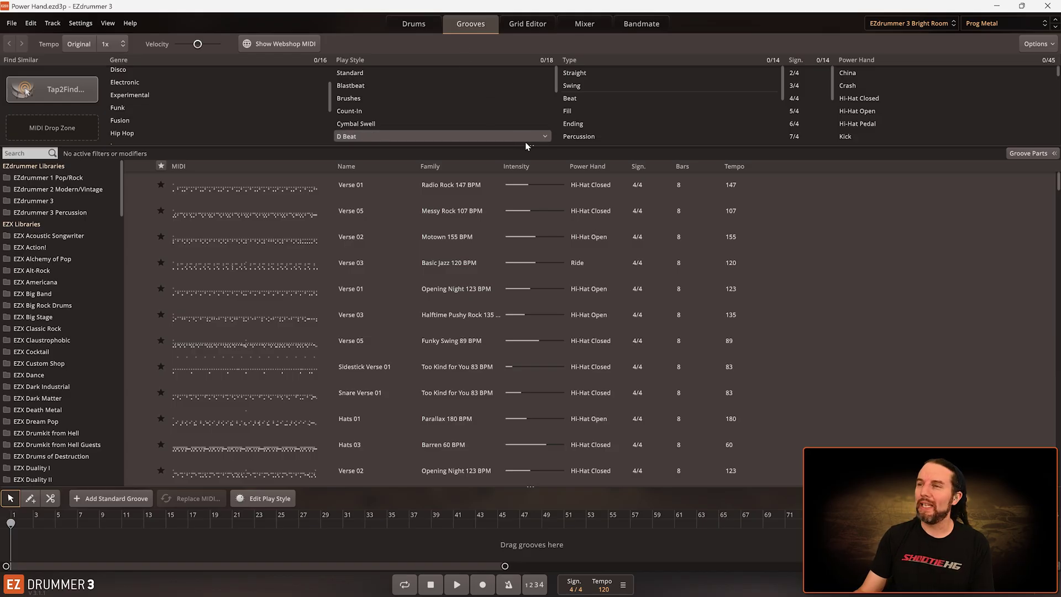
left_click_drag(528, 145, 521, 208)
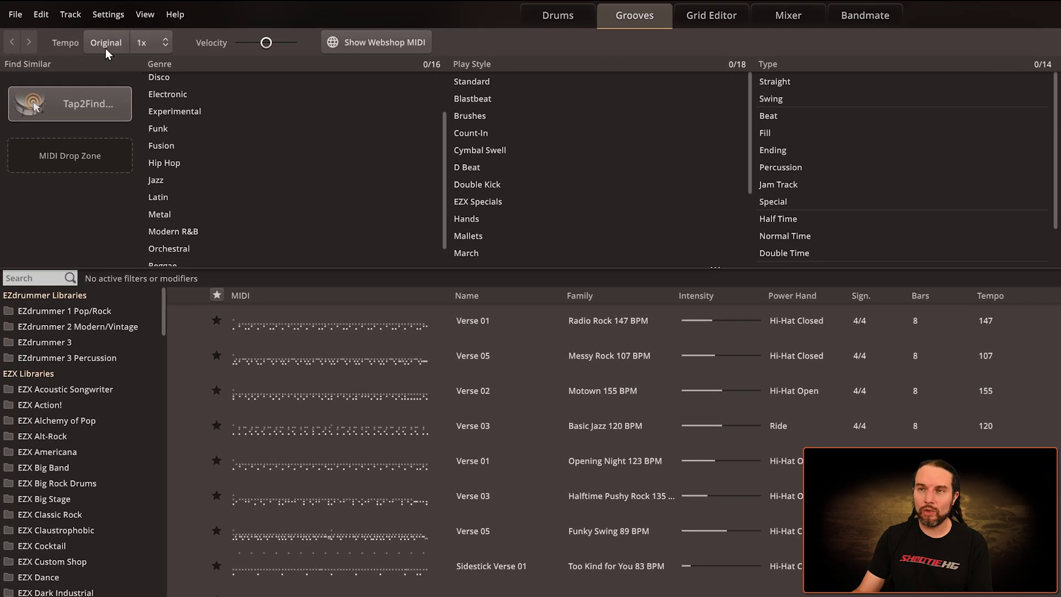
left_click(103, 45)
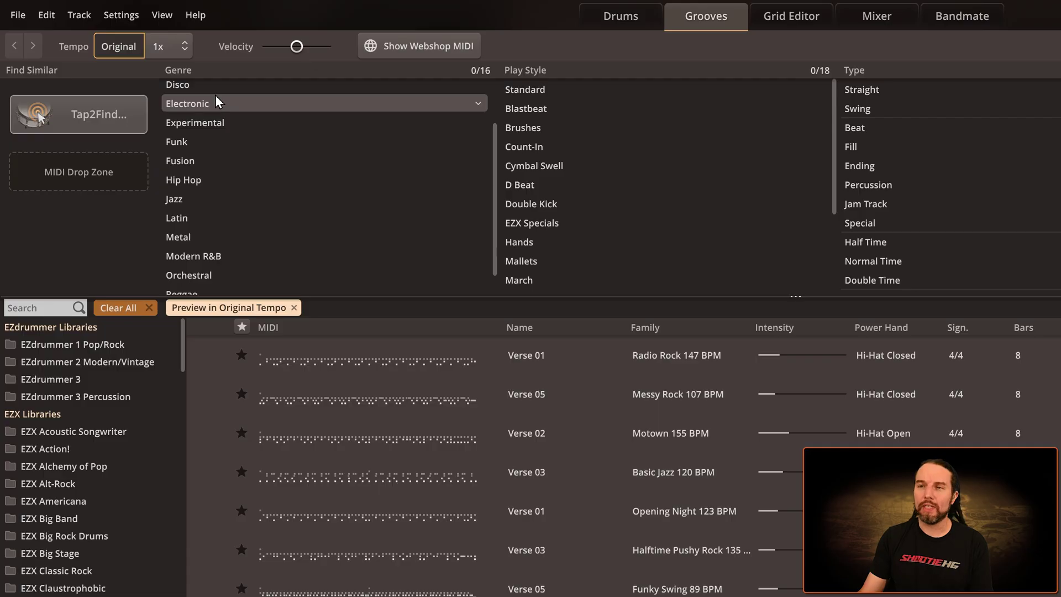
Step: Filter grooves to Genre Metal, Sign. 4/4 and Power Hand Hi-Hat Open
left_click(180, 237)
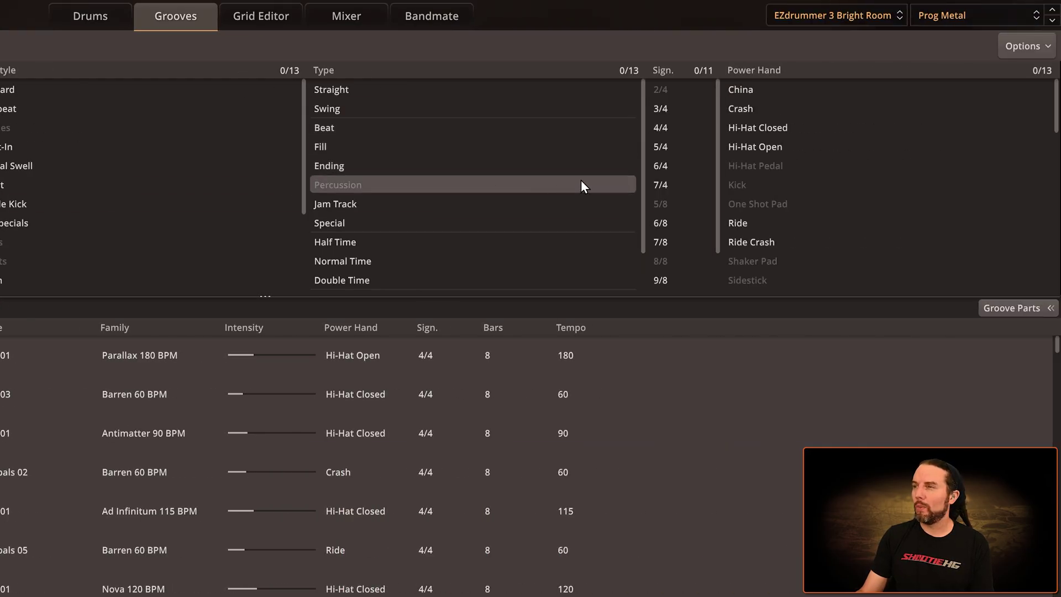
left_click(669, 127)
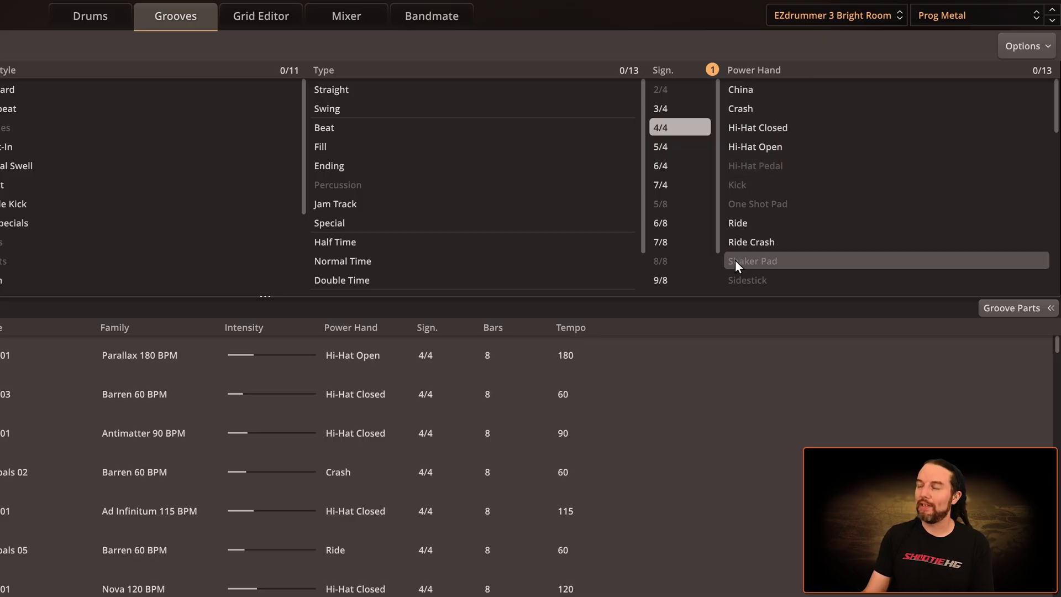
left_click(768, 148)
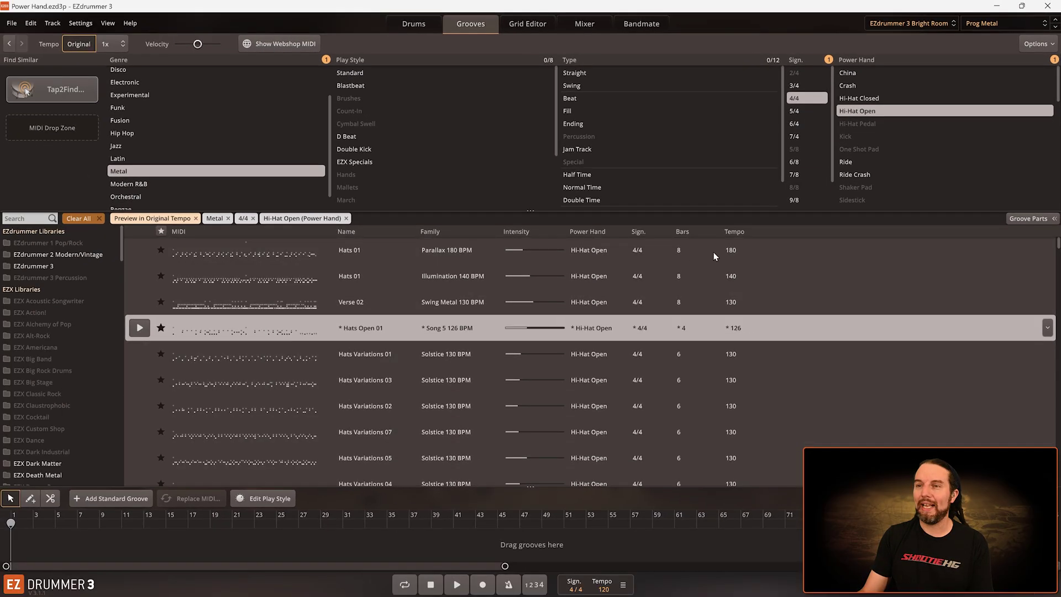
Step: Audition Verse 02 and Hats Open 01, then place Hats Open 01 at the song track's start
left_click(140, 301)
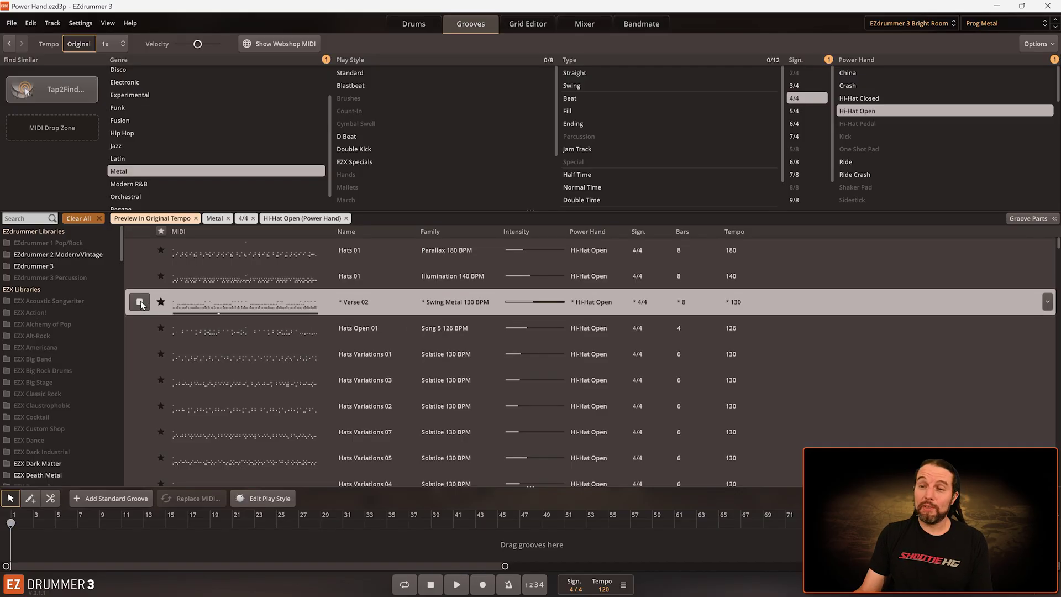
left_click(135, 332)
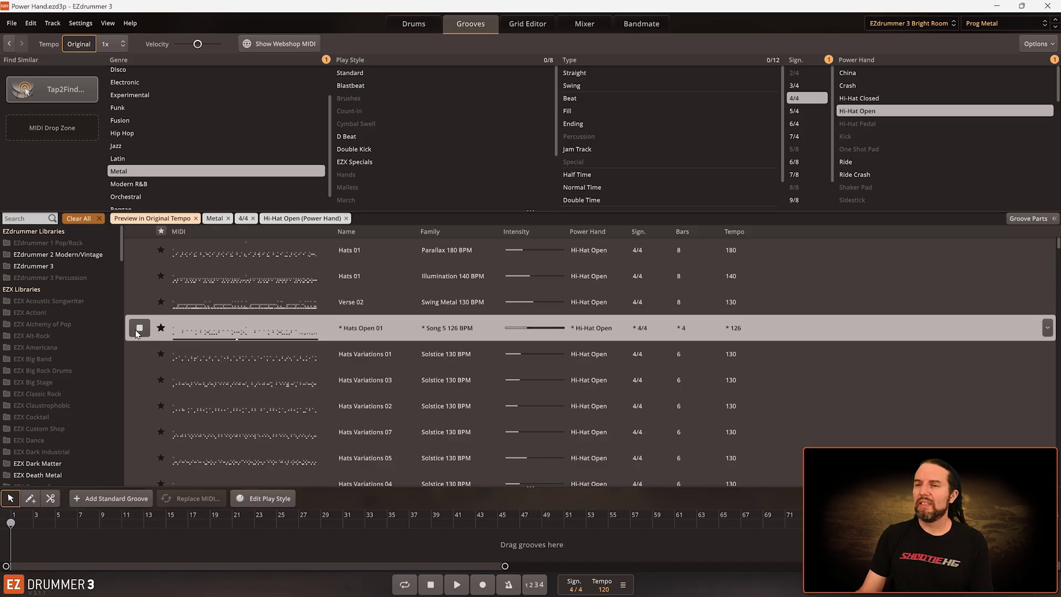
left_click(140, 328)
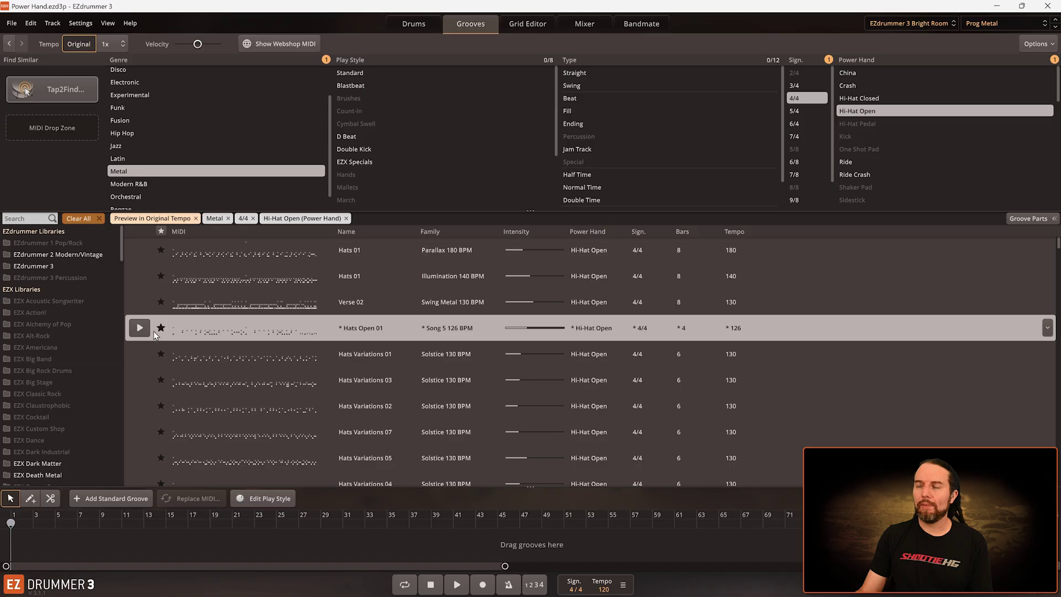
left_click_drag(223, 333, 52, 537)
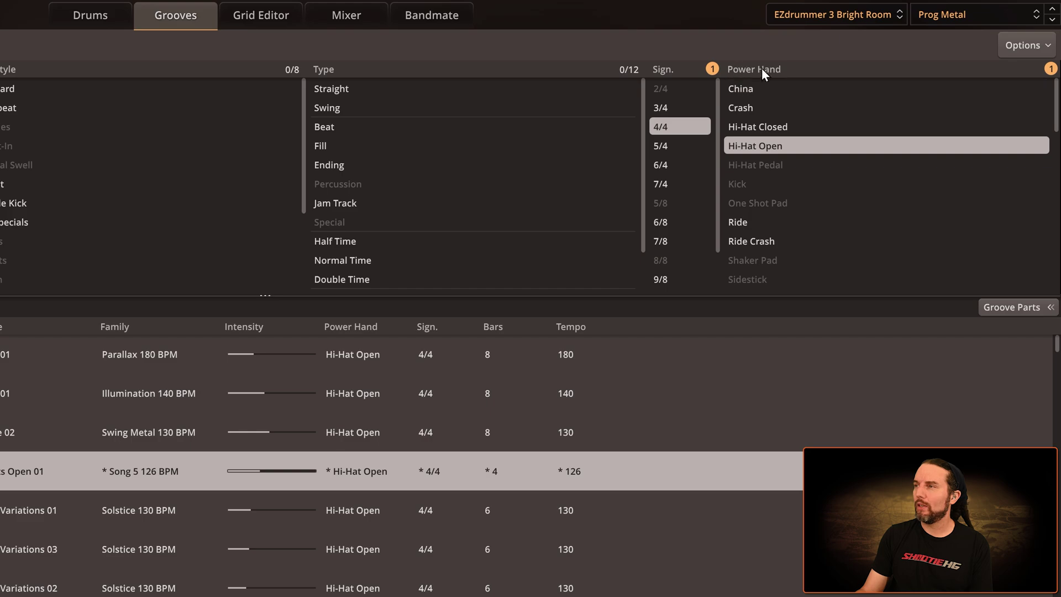
Step: Clear the Hi-Hat Open power hand filter
left_click(1050, 70)
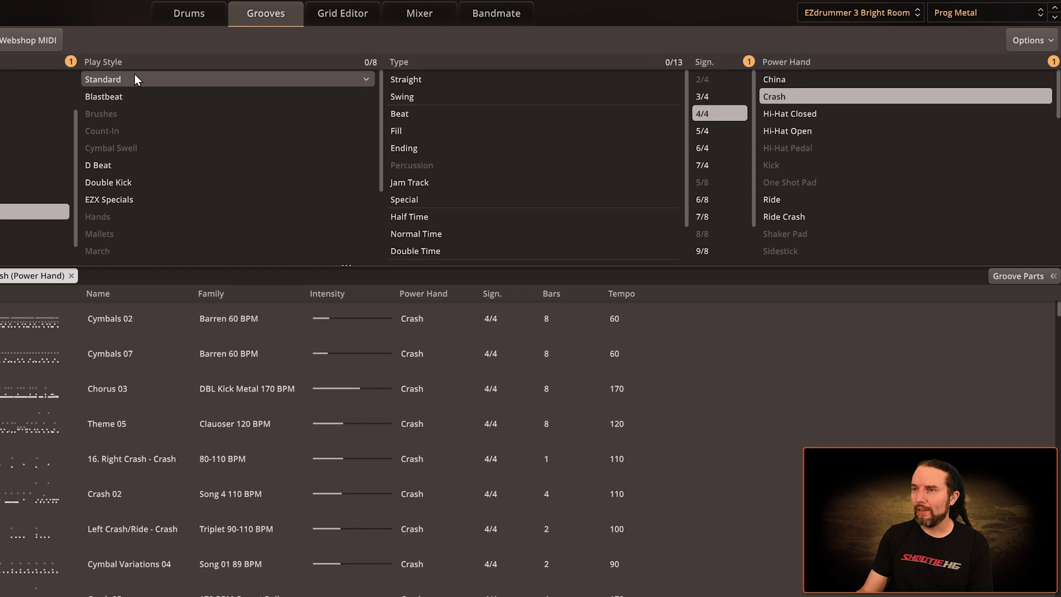
Step: Add a Resolution filter column set to 1/4 and preview Crash Variations 09
right_click(465, 63)
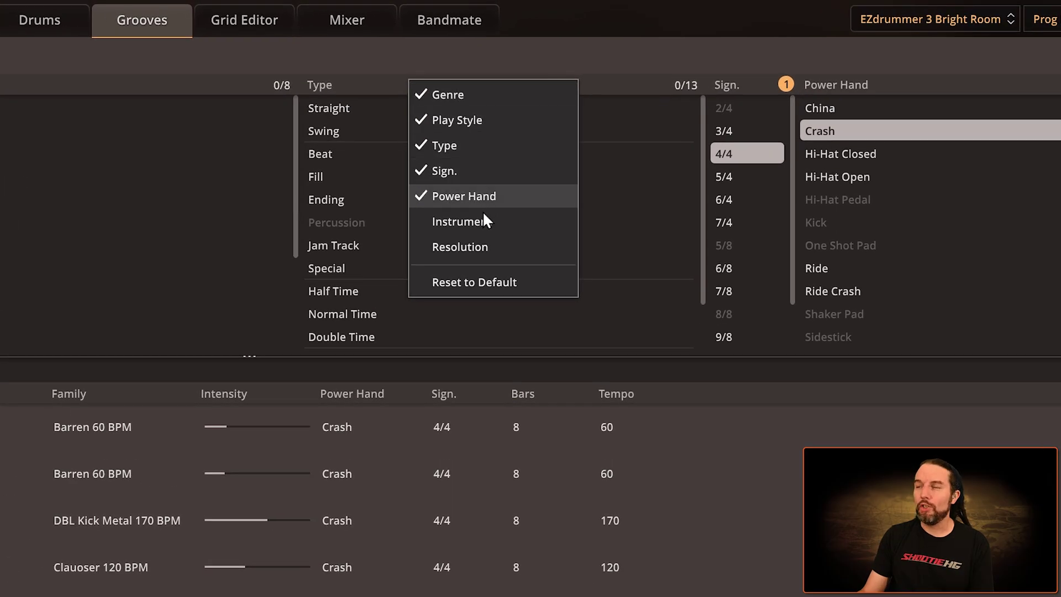
left_click(475, 247)
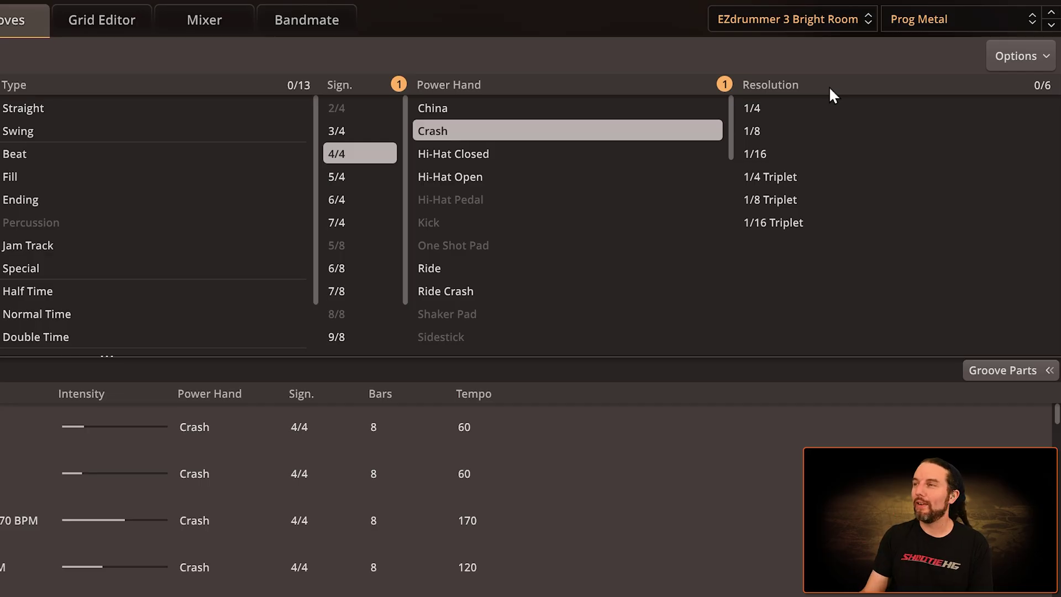
left_click(792, 109)
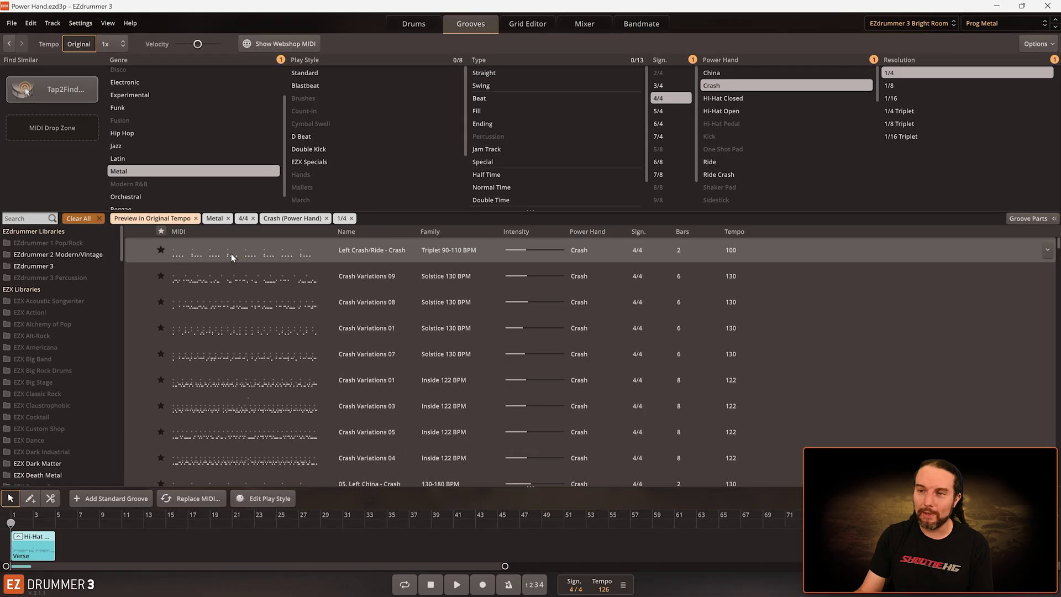
left_click(140, 276)
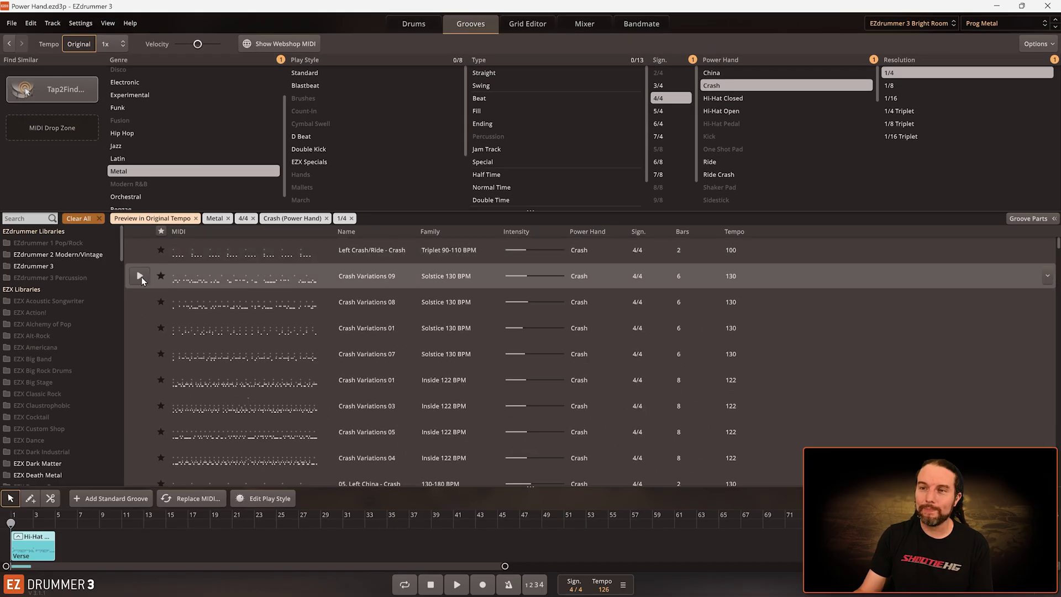
Step: Audition Crash Variations 08, then turn off original-tempo preview
left_click(135, 305)
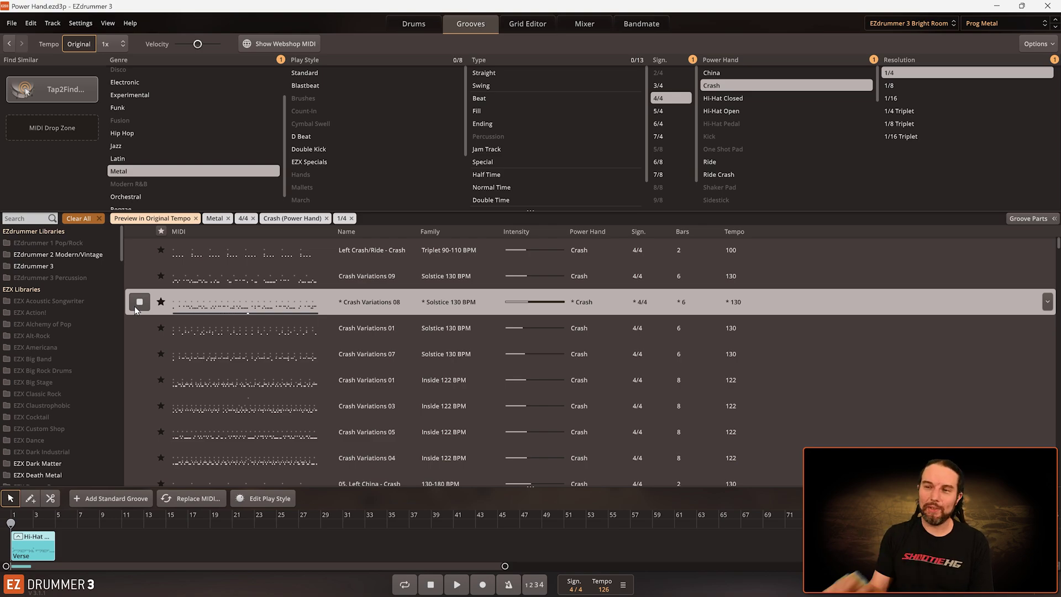
left_click(135, 306)
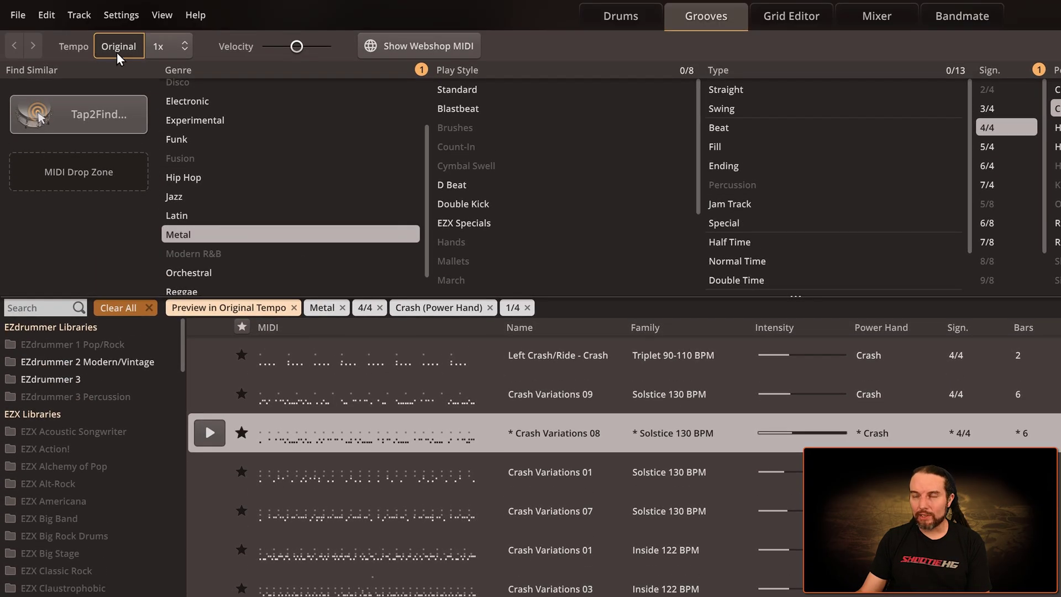
left_click(114, 48)
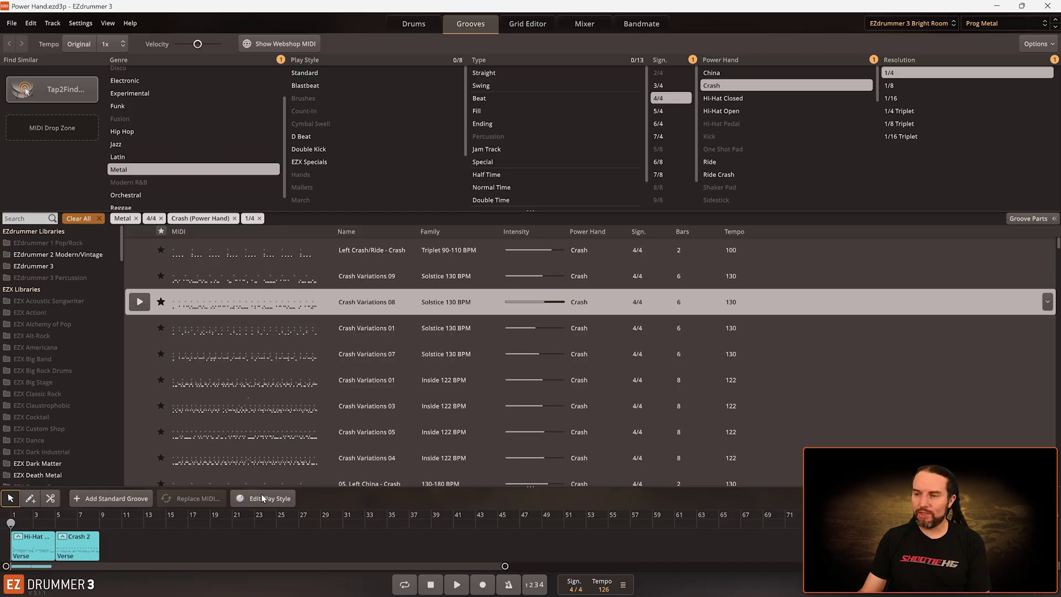
Step: Play the song's hi-hat and Crash 2 clips from the first clip, then stop
left_click(48, 547)
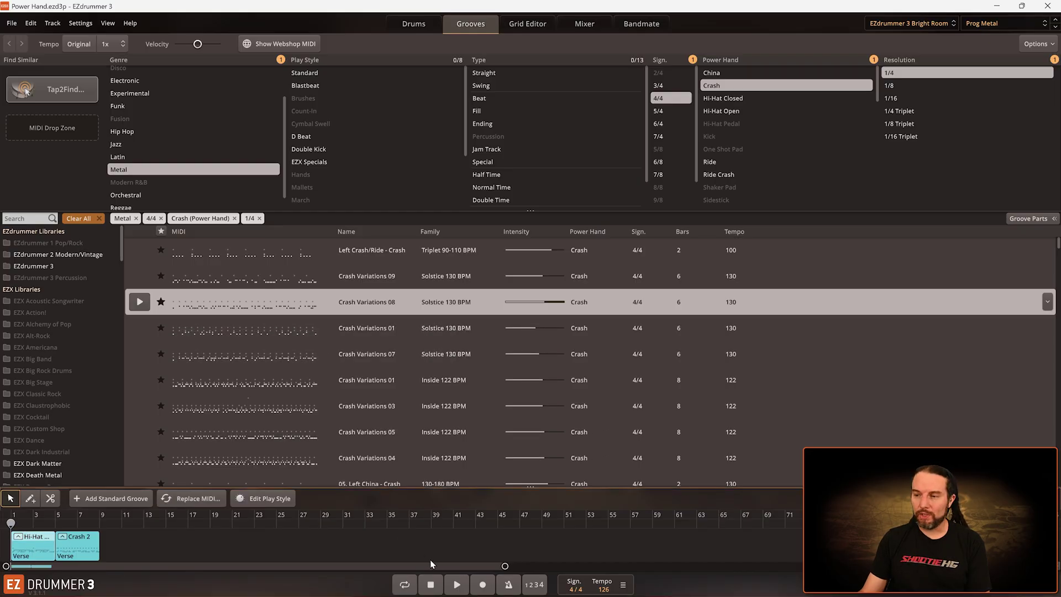
left_click(457, 585)
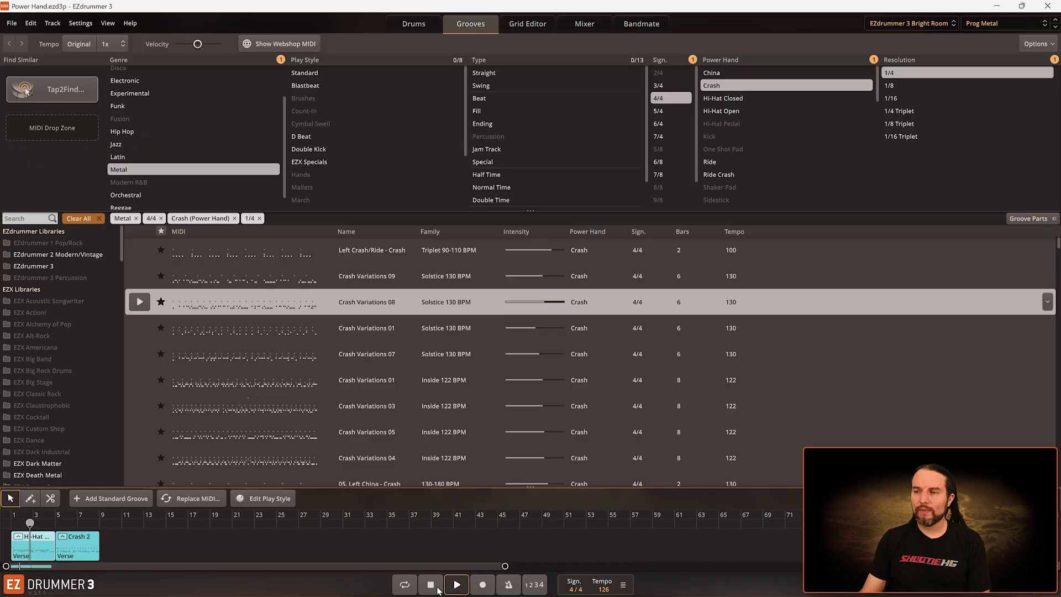
left_click(433, 588)
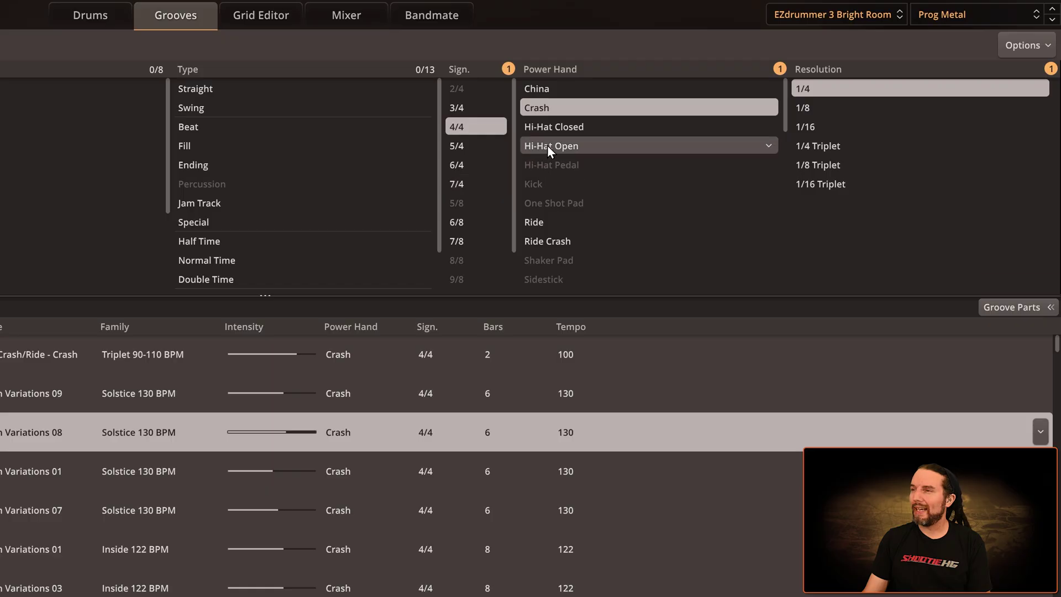
Step: Filter to Hi-Hat Open power hand at 1/8 resolution and audition Hats 01
left_click(782, 69)
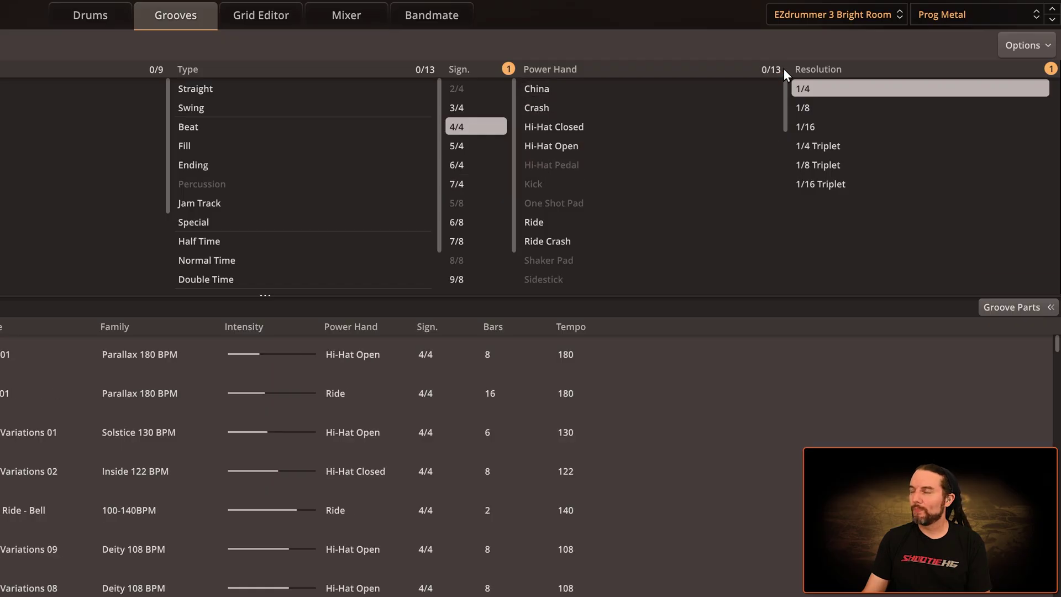
left_click(574, 146)
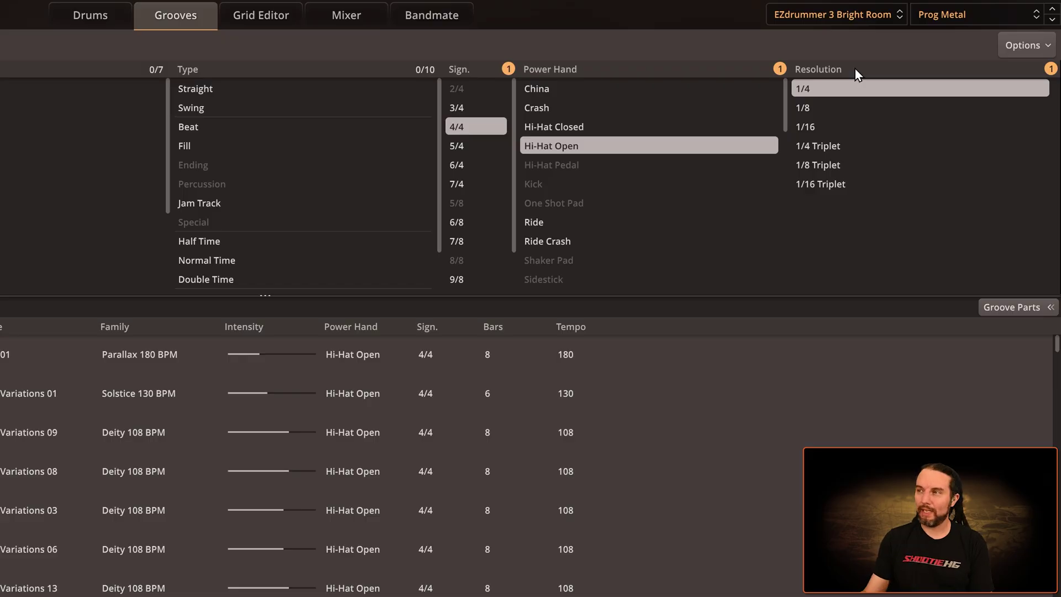
left_click(1050, 69)
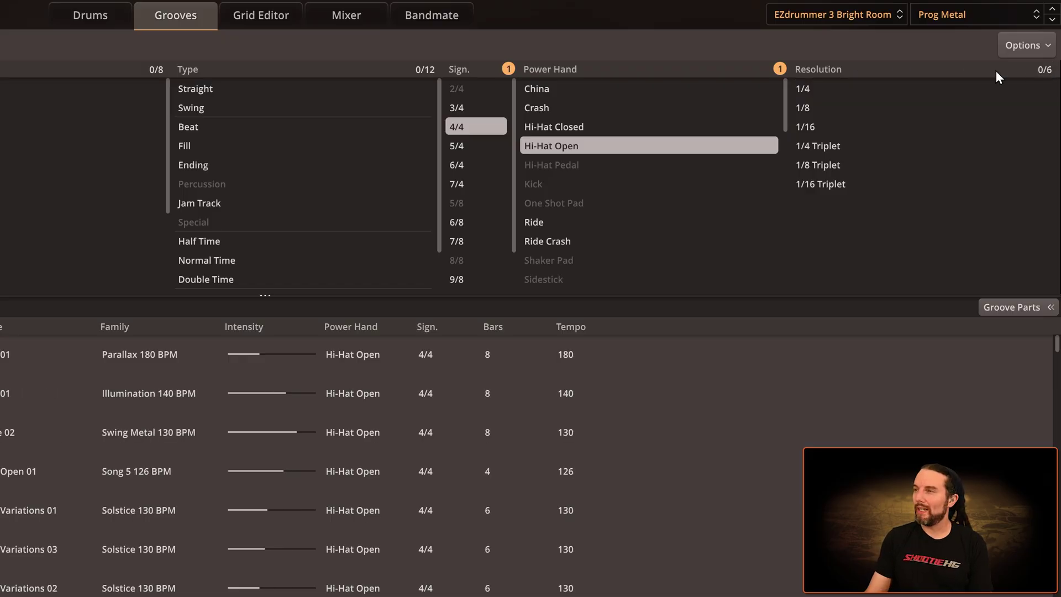
left_click(824, 104)
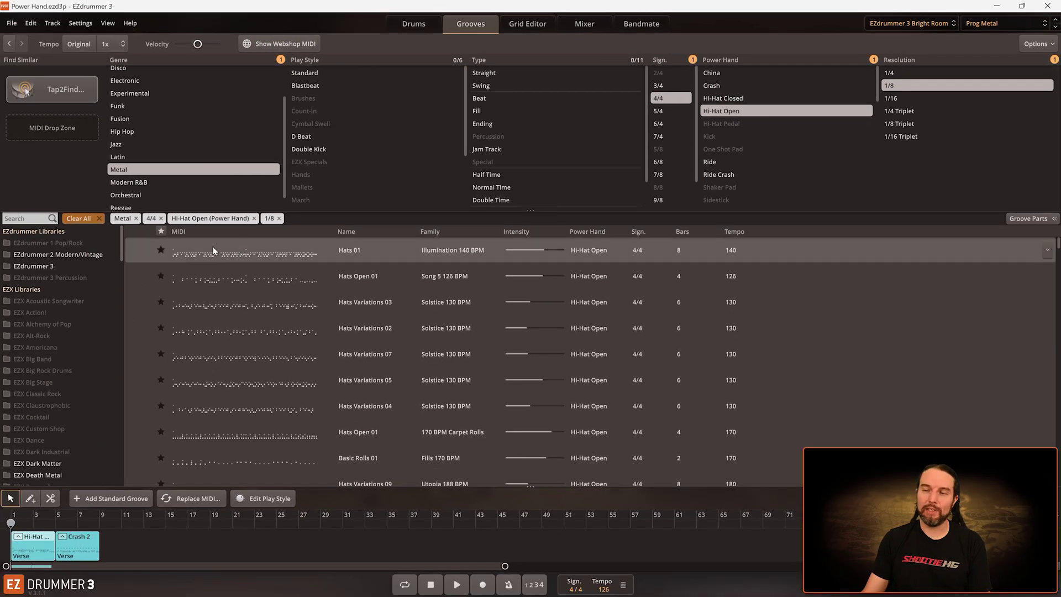
left_click(140, 250)
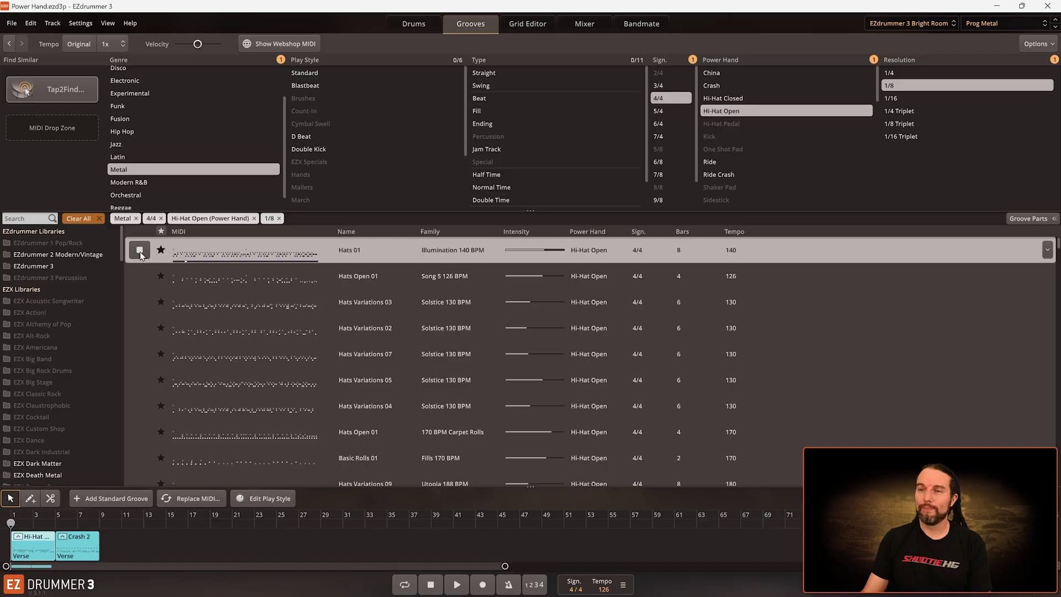
left_click(139, 253)
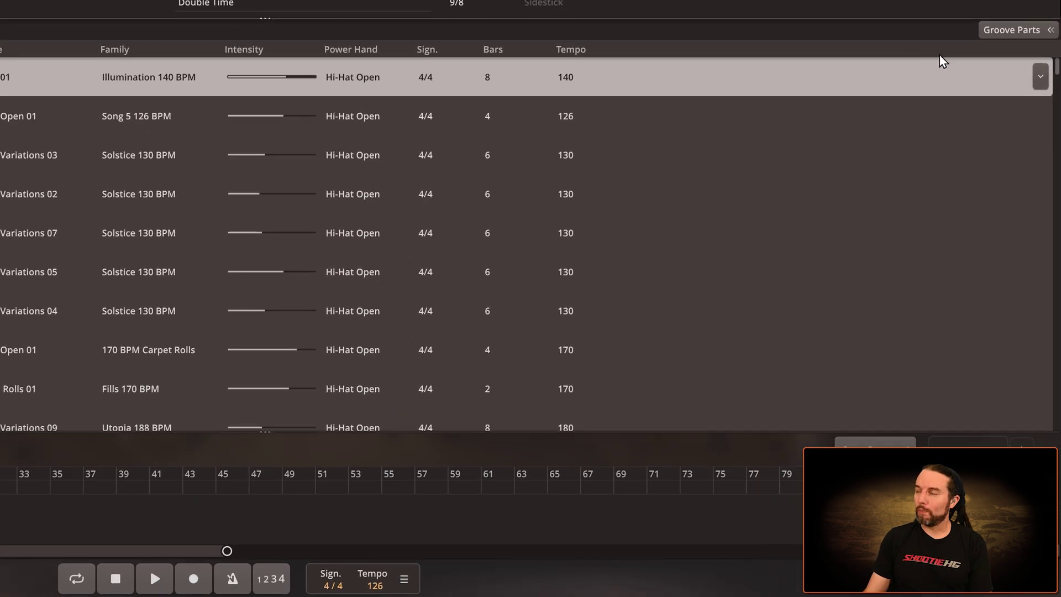
Step: Audition Hats 01's kick, snare and hi-hat parts, then drag the hi-hat part onto the song
left_click(1025, 29)
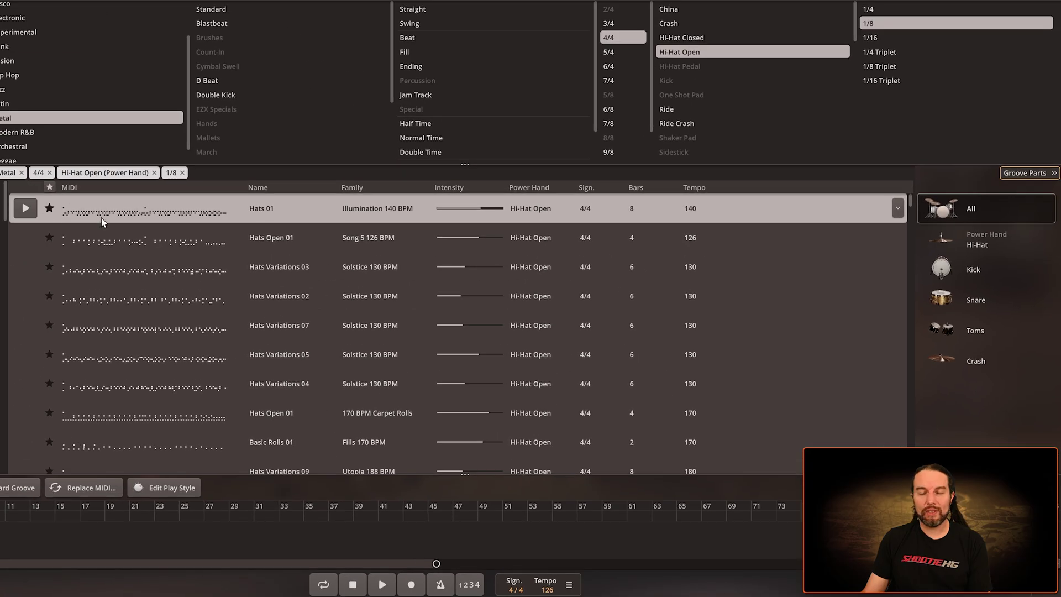
left_click(29, 212)
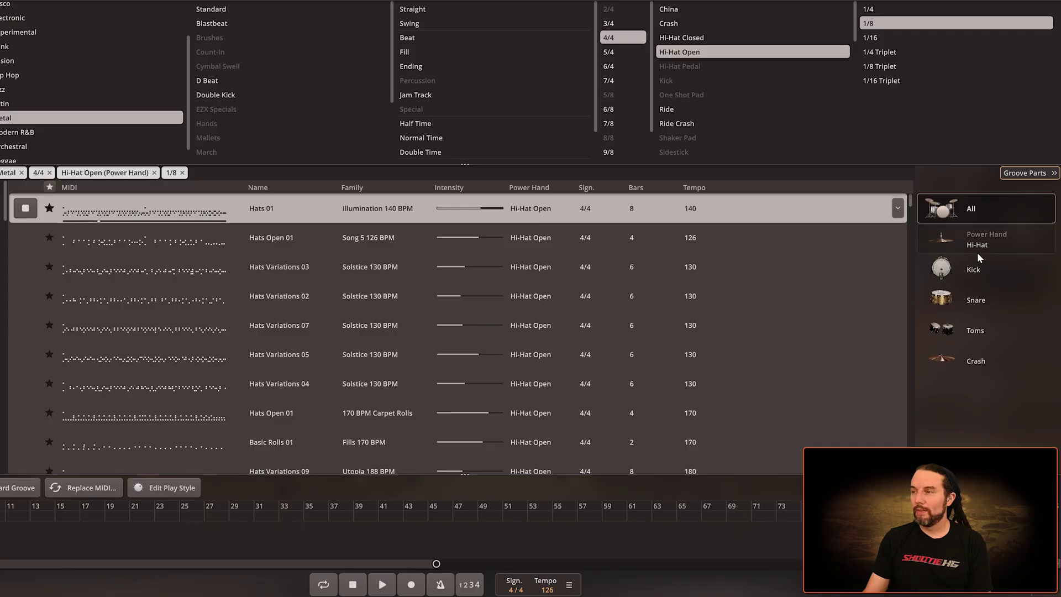
left_click(973, 270)
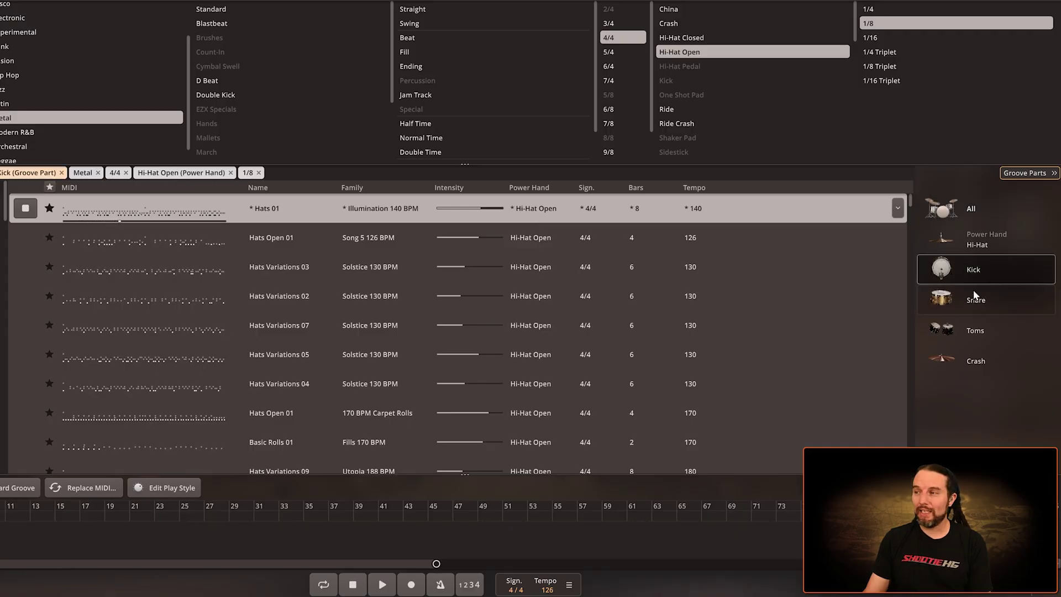
left_click(975, 308)
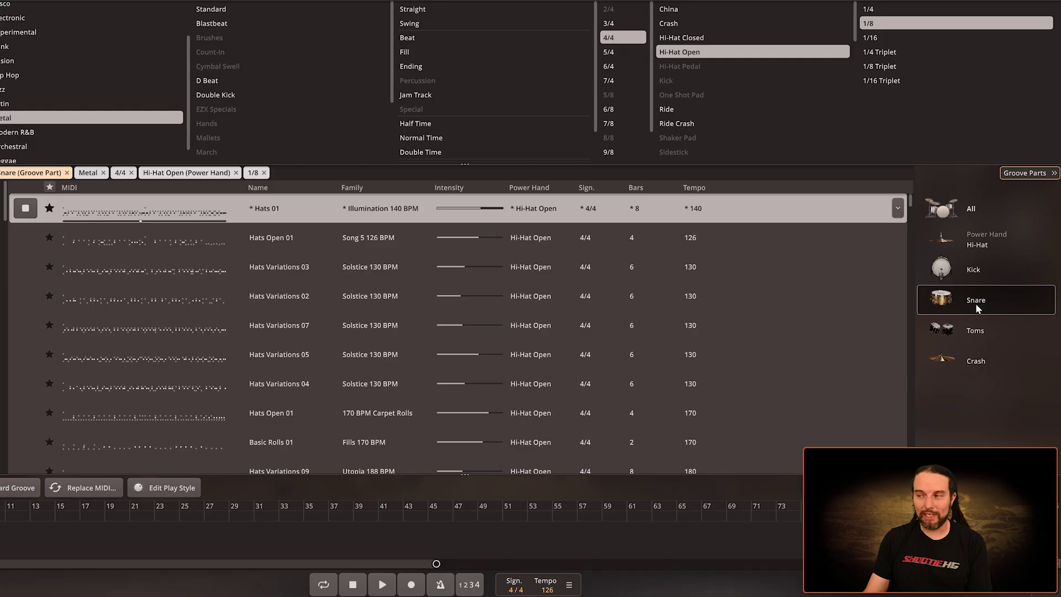
left_click(973, 244)
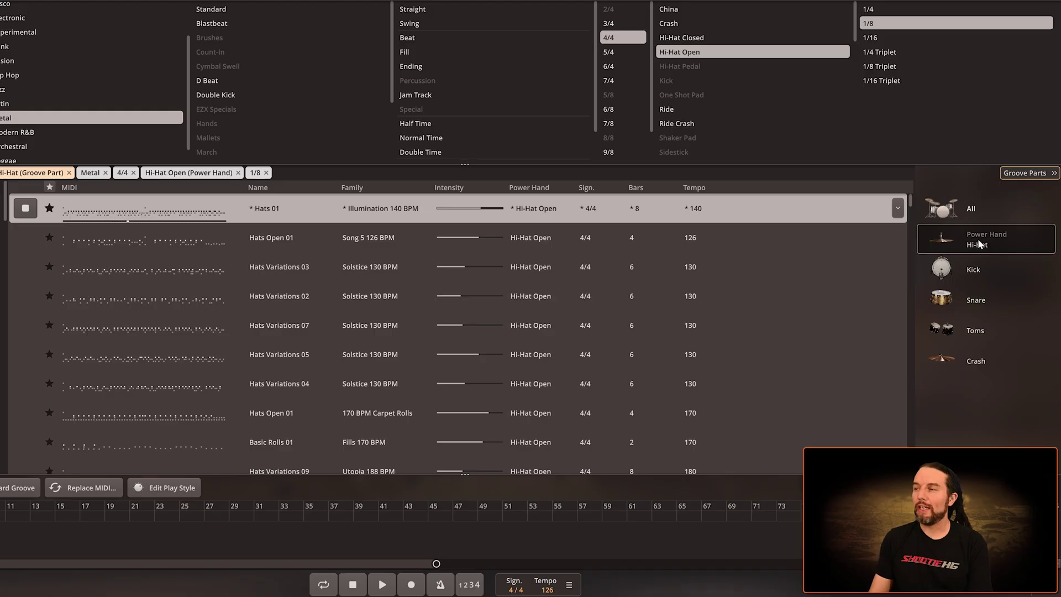
left_click_drag(976, 237, 379, 529)
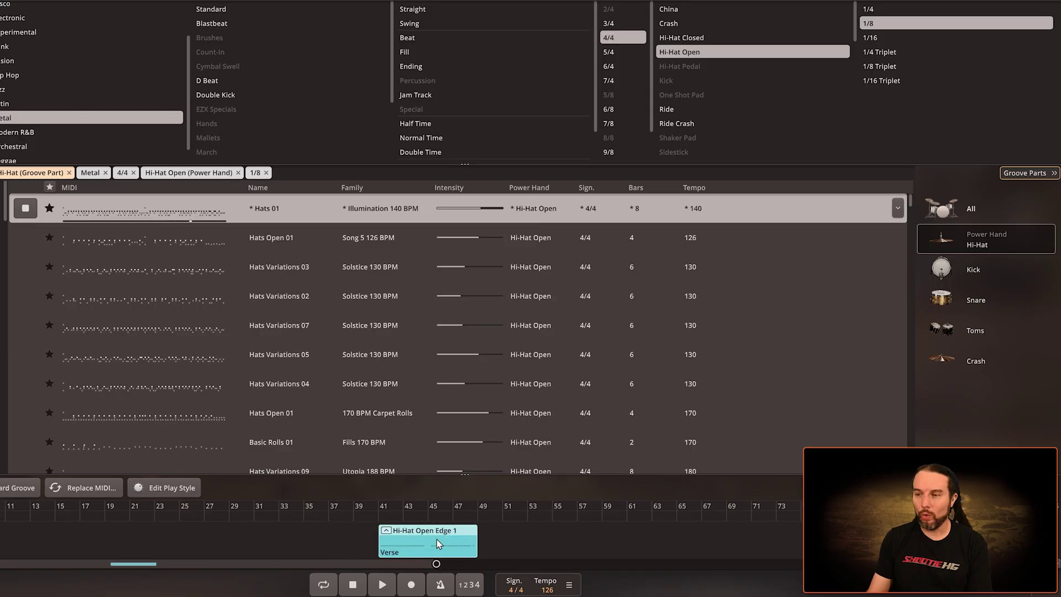
Step: Play the new hi-hat clip, then delete it from its misplaced spot at bar 41
left_click(379, 519)
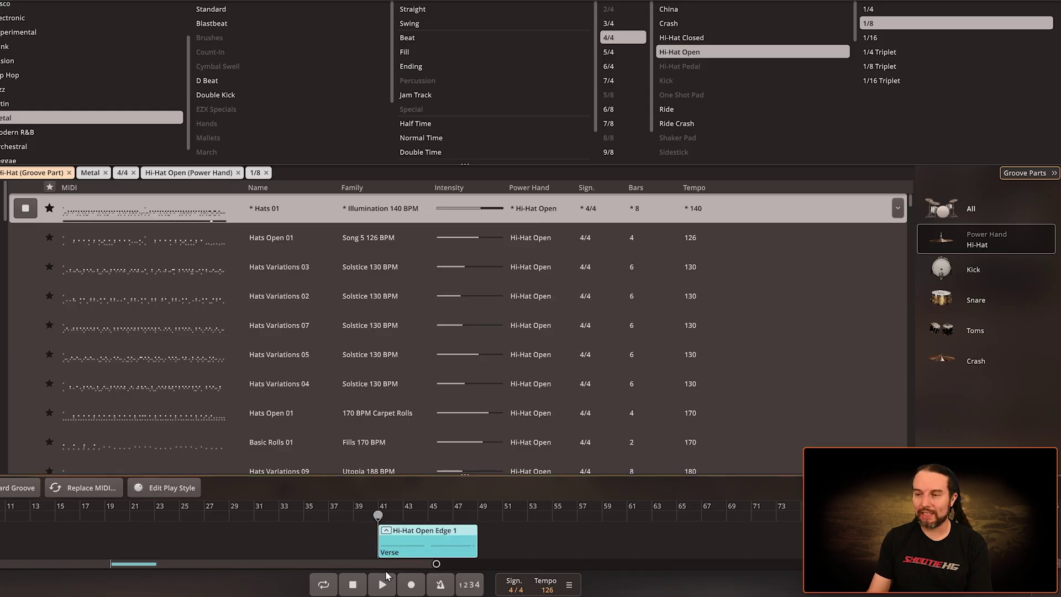
left_click(384, 586)
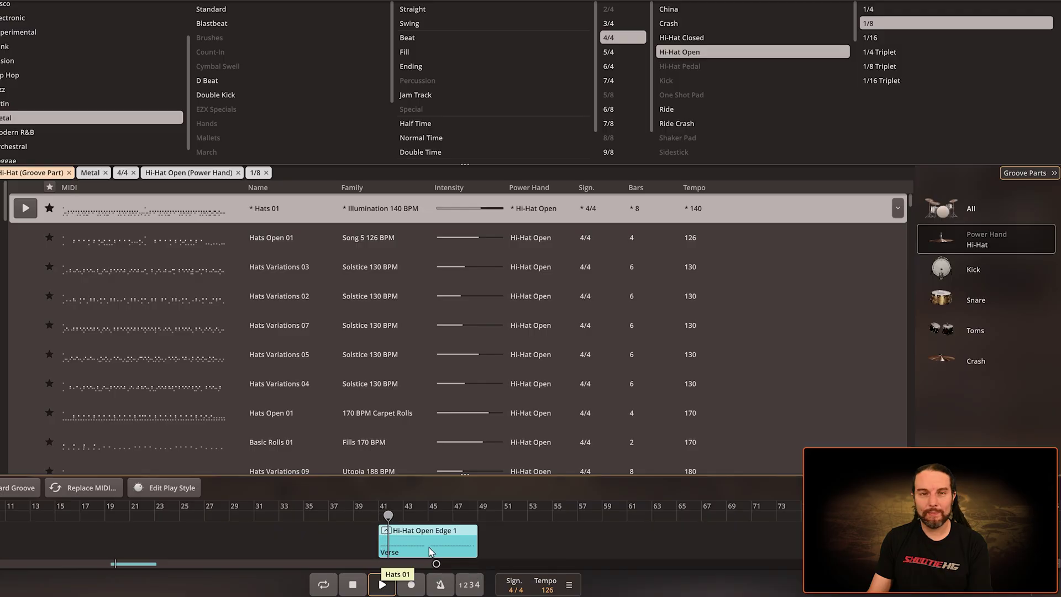
key("Delete")
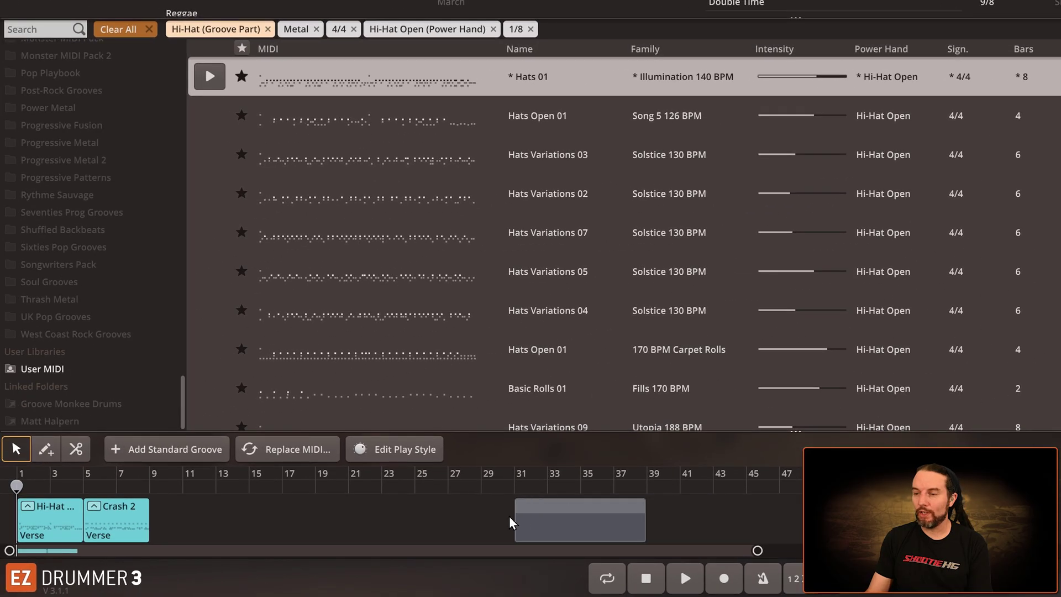
Step: Drop the hi-hat groove into the first song clip and play the song from the start
left_click_drag(510, 517, 113, 521)
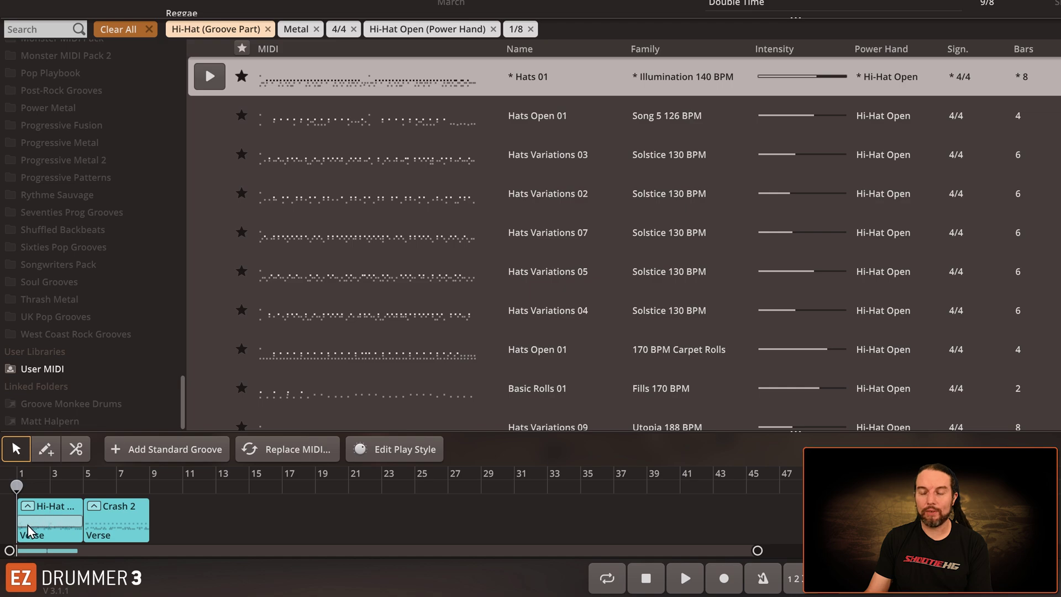
left_click_drag(29, 531, 22, 523)
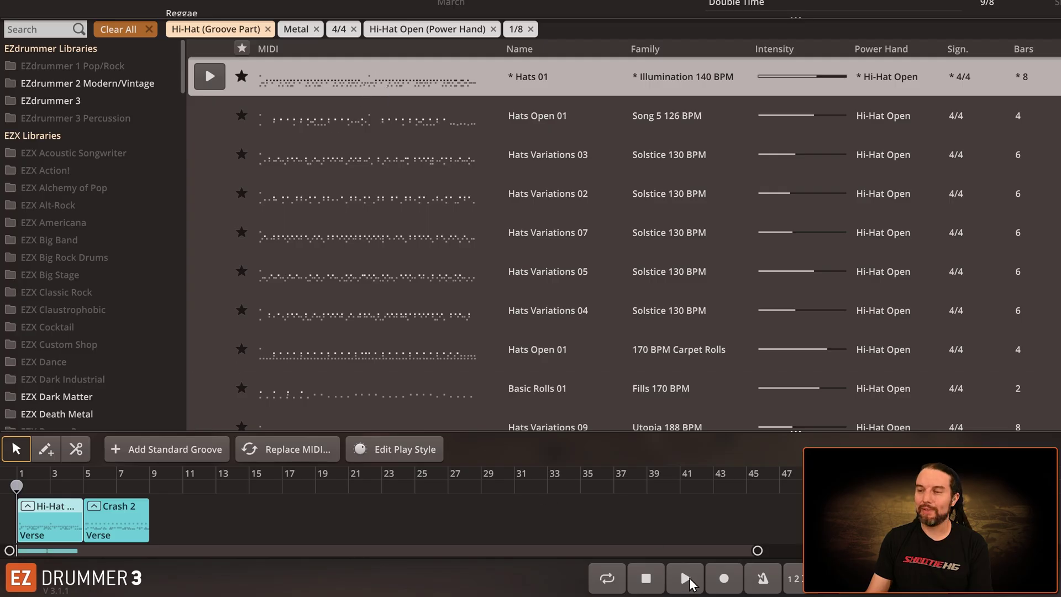
left_click(689, 584)
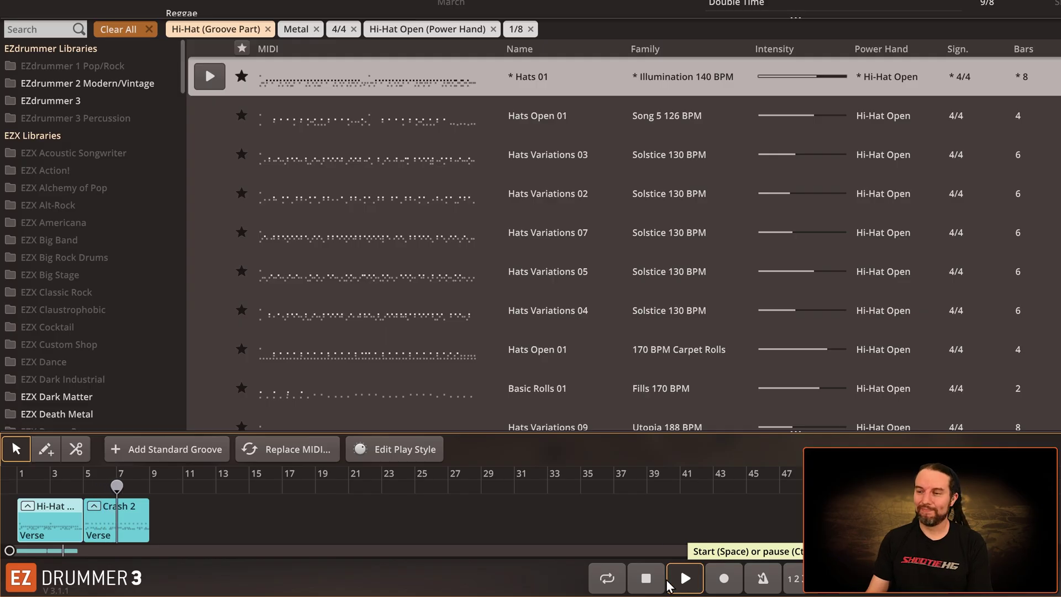
left_click(656, 577)
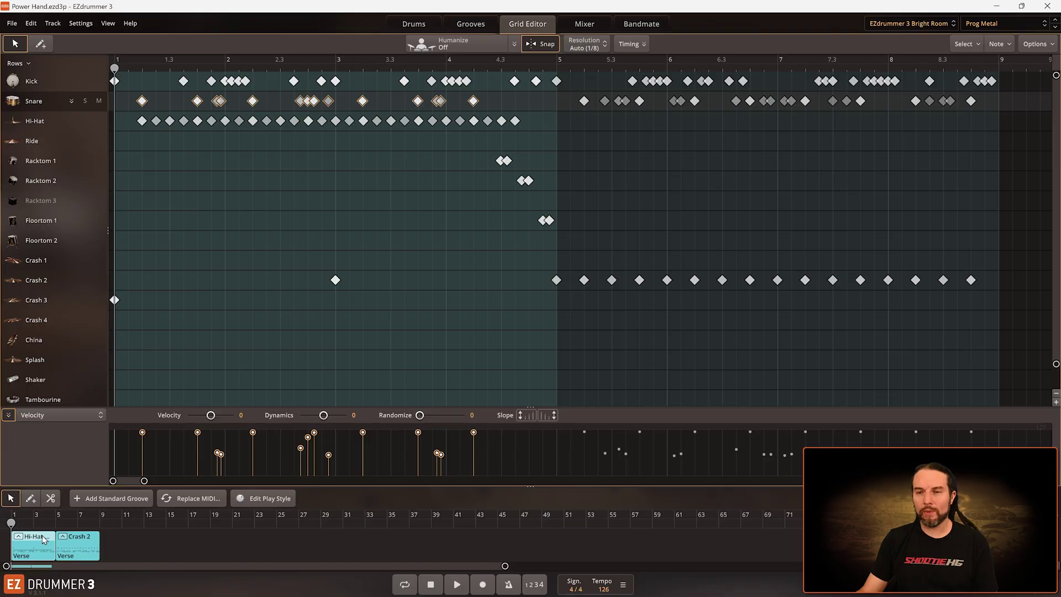
Step: Loop bars 1–5 in the Grid Editor, play, zoom in and select all hi-hat notes
left_click_drag(56, 516, 6, 516)
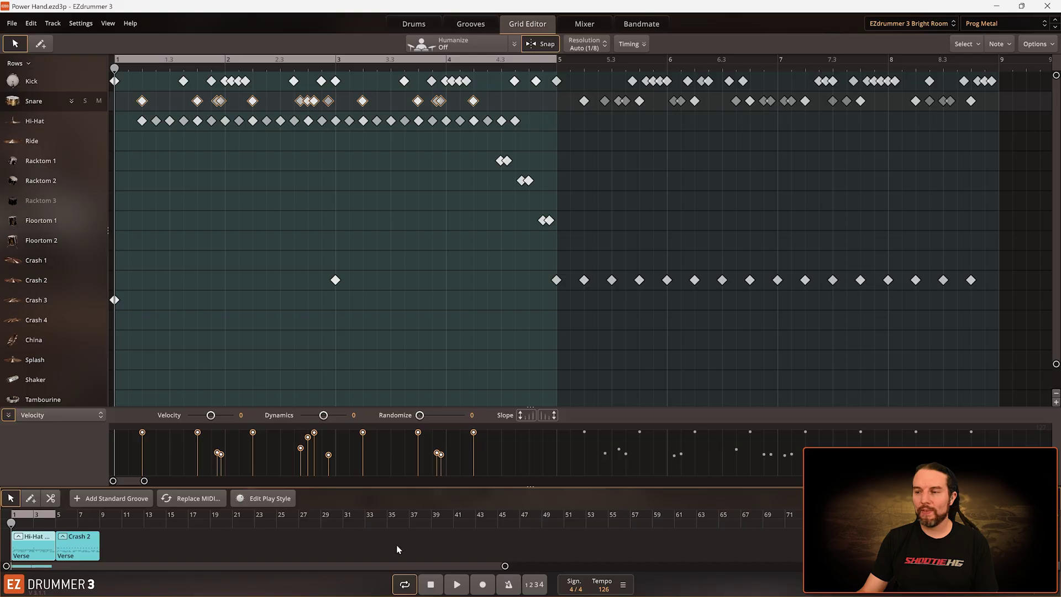
left_click(449, 581)
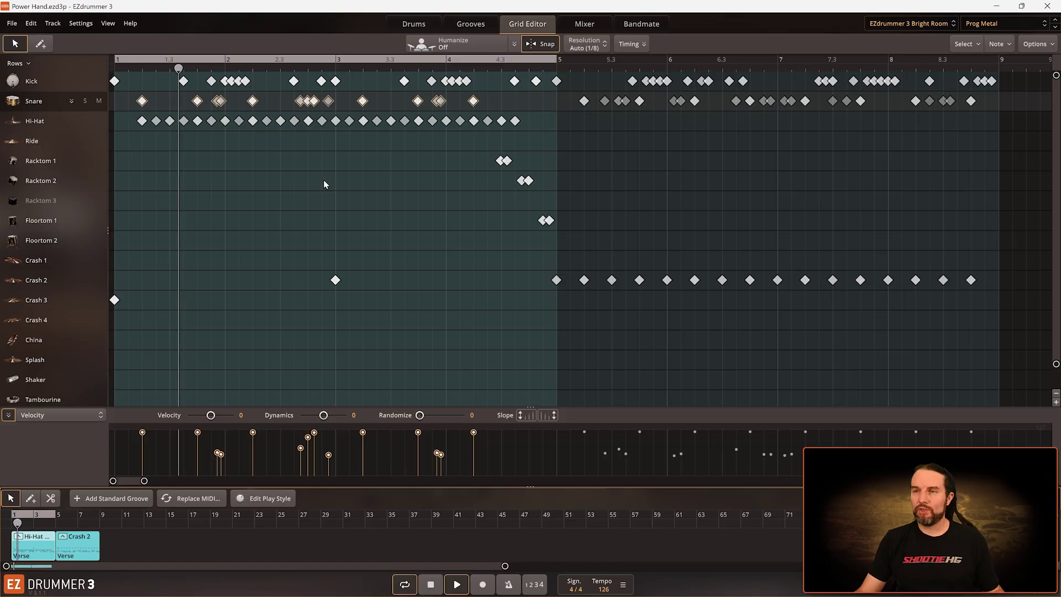
scroll(326, 185, "up", 5)
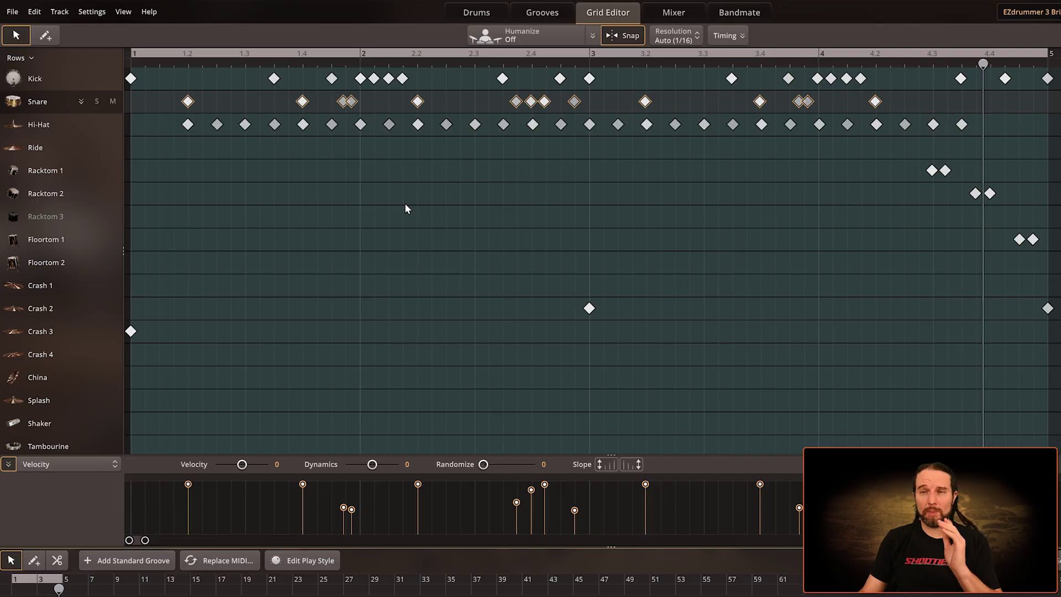
left_click(34, 126)
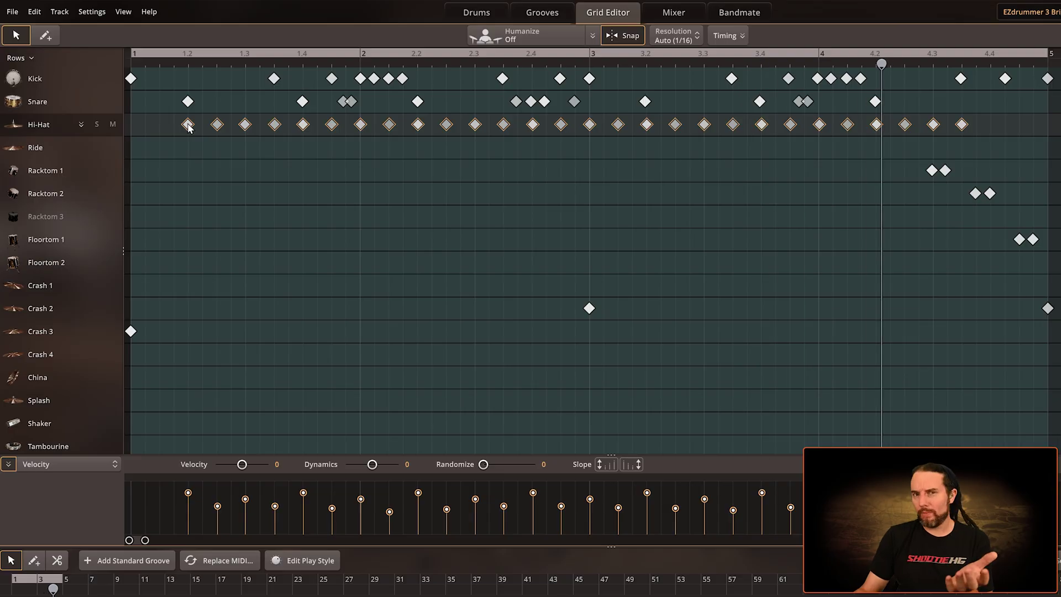
Step: Try the hi-hat power-hand notes on the Ride and floor tom rows, then shift them back onto the Ride
left_click_drag(187, 127, 188, 145)
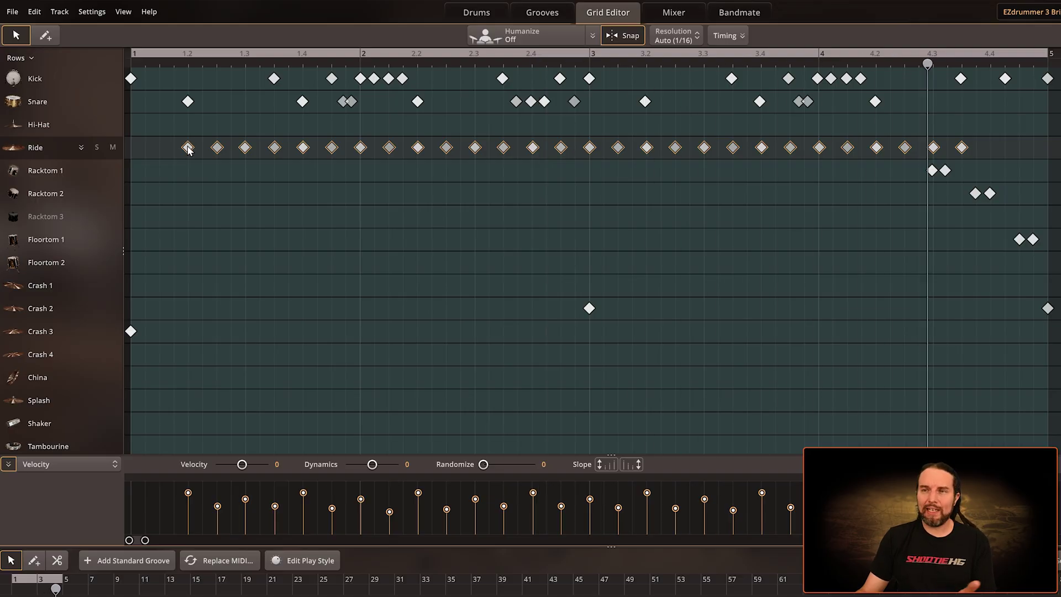
left_click_drag(187, 149, 191, 243)
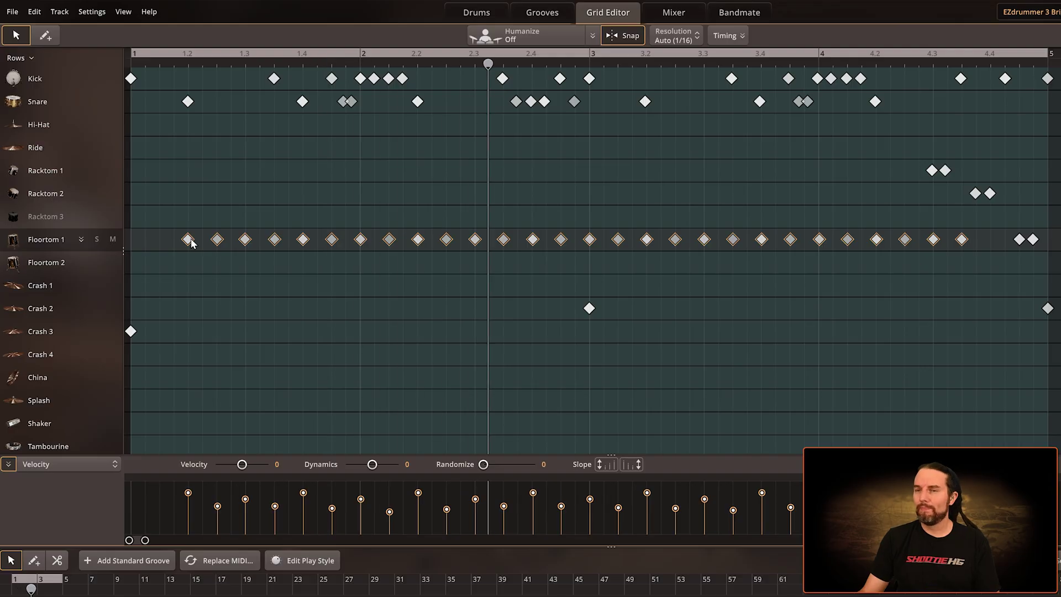
left_click_drag(191, 243, 189, 286)
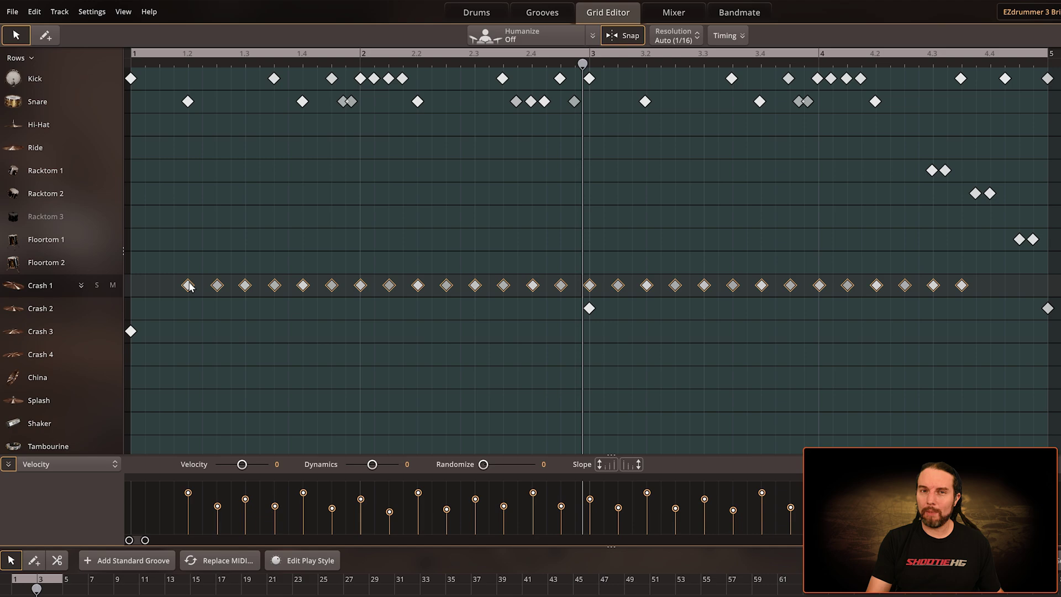
key("Up")
key("Up")
key("Up")
key("Up")
key("Up")
key("Up")
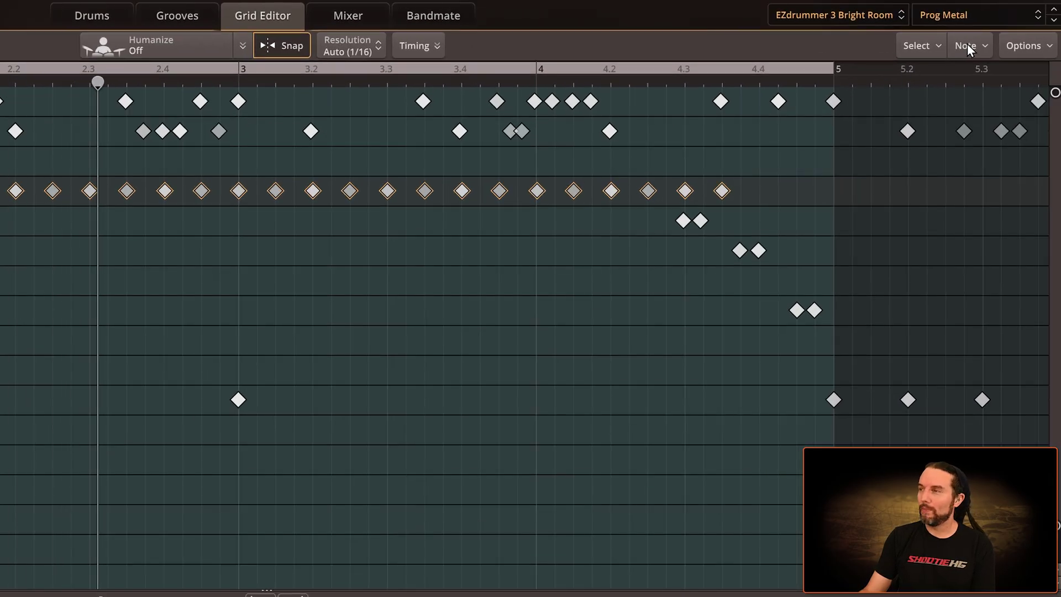
Step: Stretch the ride notes with Options > Stretch Notes > 1/2x (Half Tempo)
left_click(966, 44)
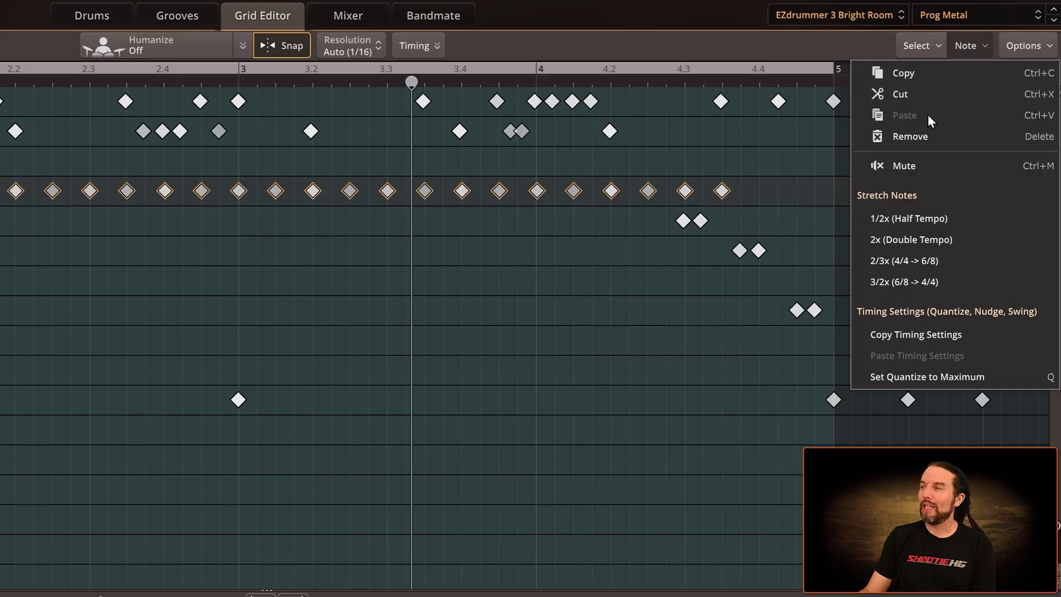
left_click(955, 220)
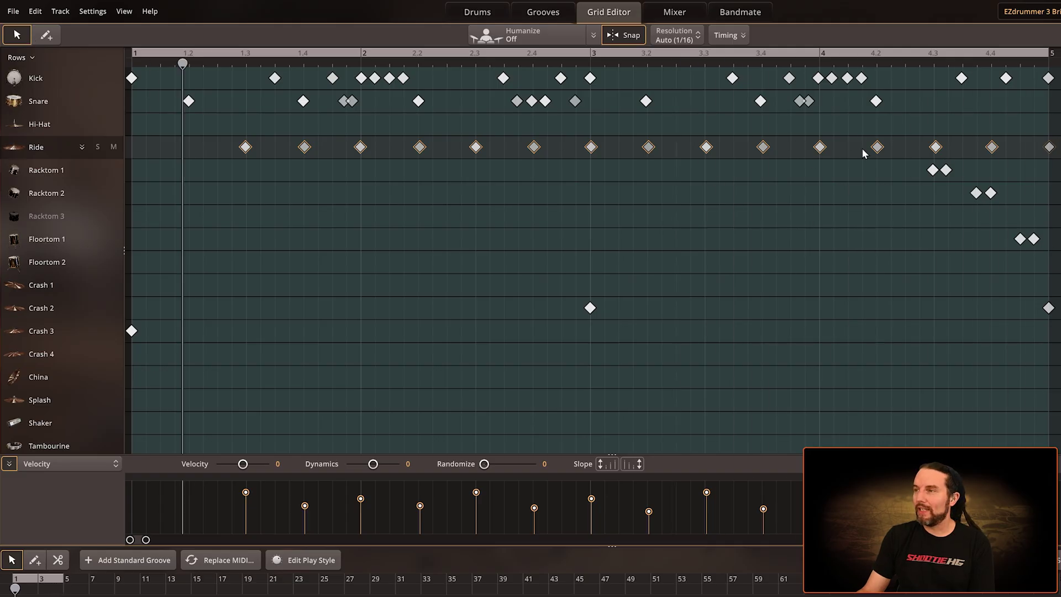
Step: Delete the ride hits at 4.3 and 4.4 and draw a new ride hit at 1.2
left_click_drag(917, 120, 1015, 148)
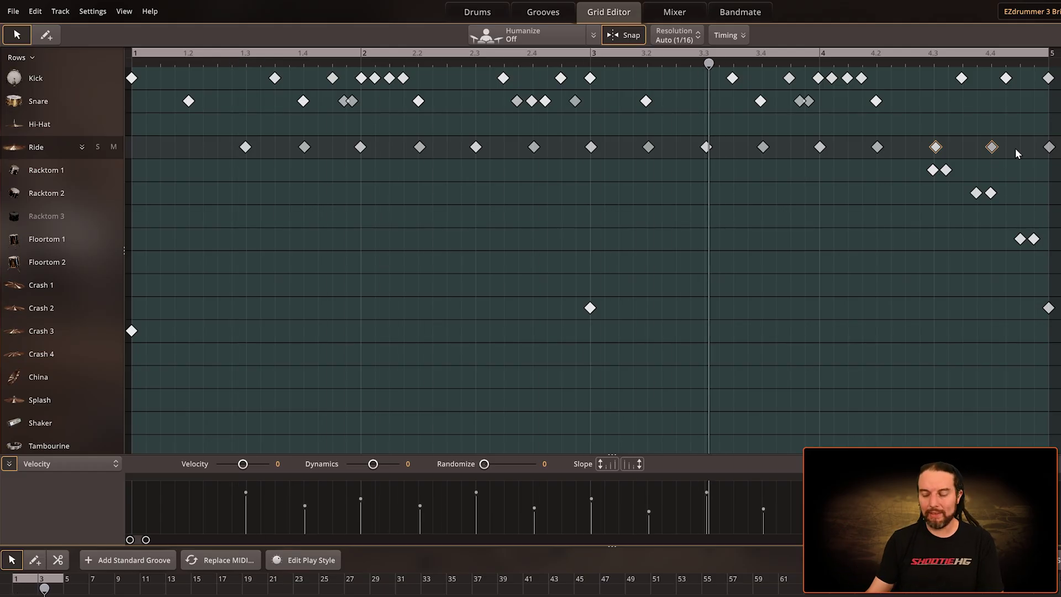
key("Delete")
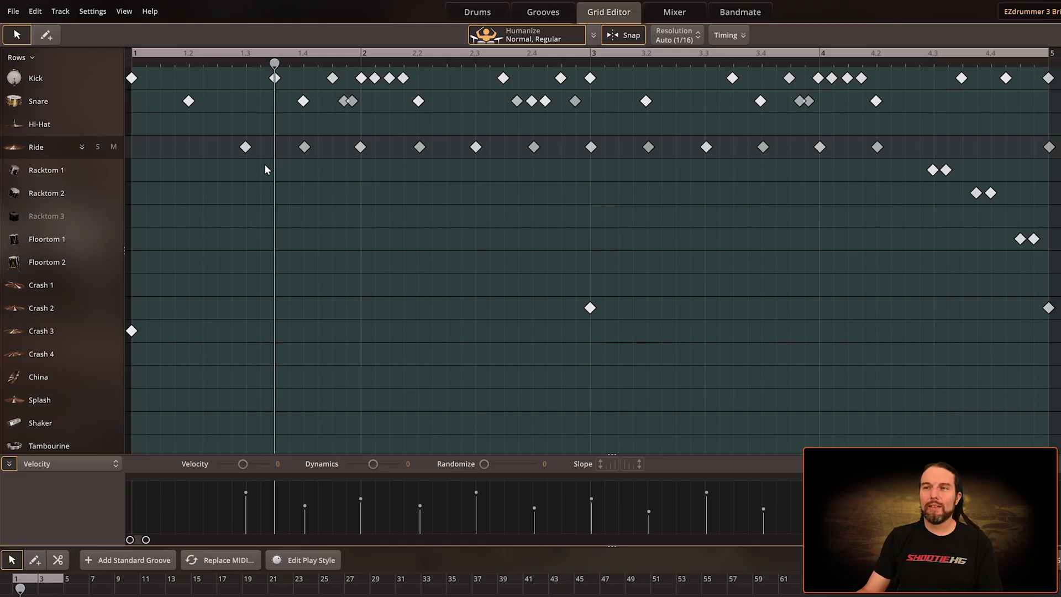
left_click(46, 35)
left_click(189, 152)
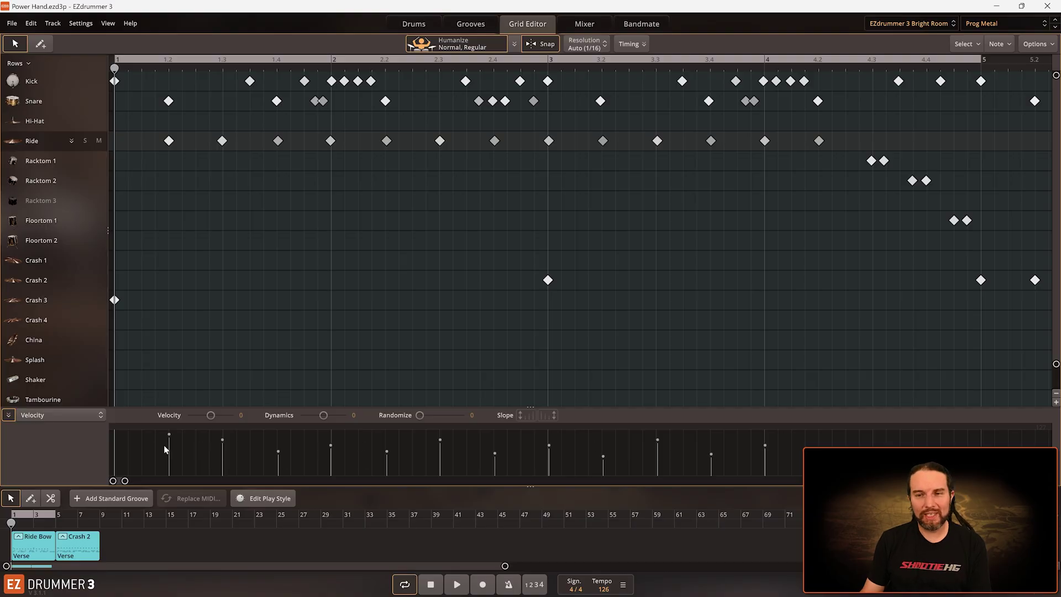
Step: Collapse and re-expand the Velocity lane, then drag its splitter upward to enlarge it
left_click(9, 415)
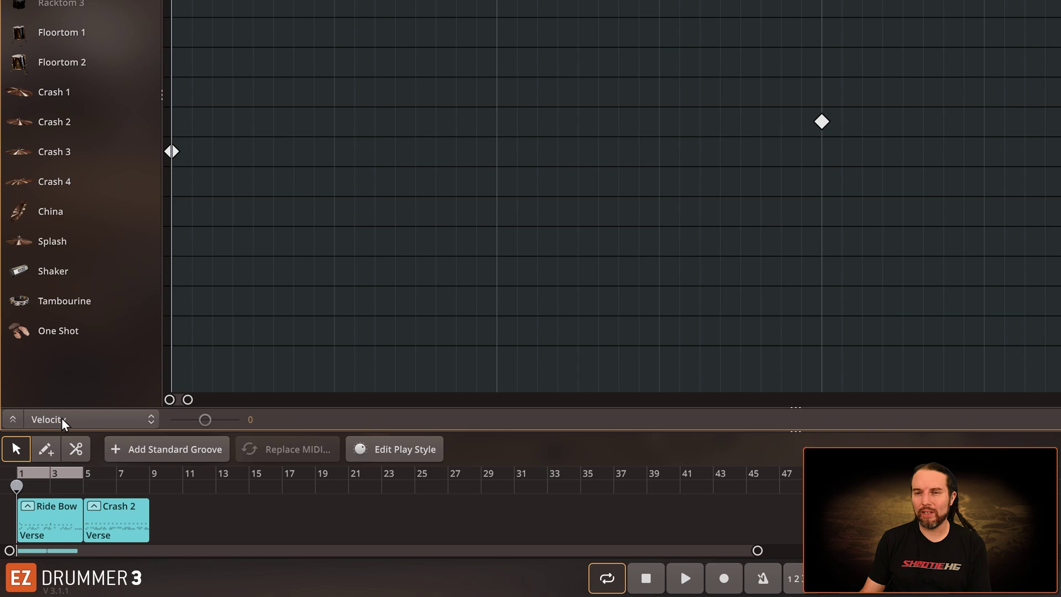
left_click(17, 420)
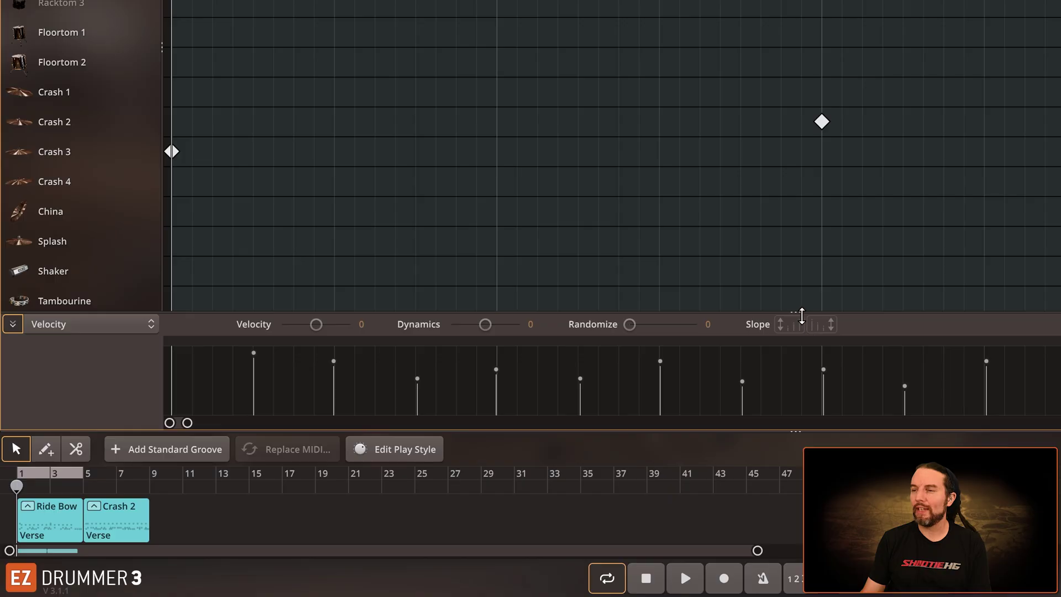
left_click_drag(801, 313, 806, 165)
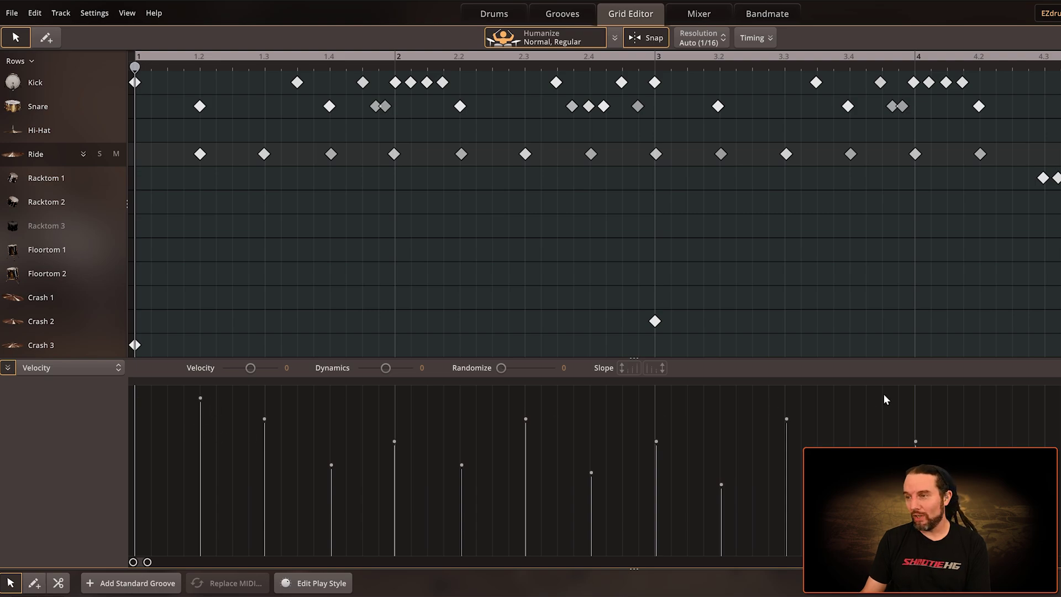
Step: Soften the first ride hit's velocity at 1.2, audition the groove, then stop playback
left_click_drag(200, 398, 199, 464)
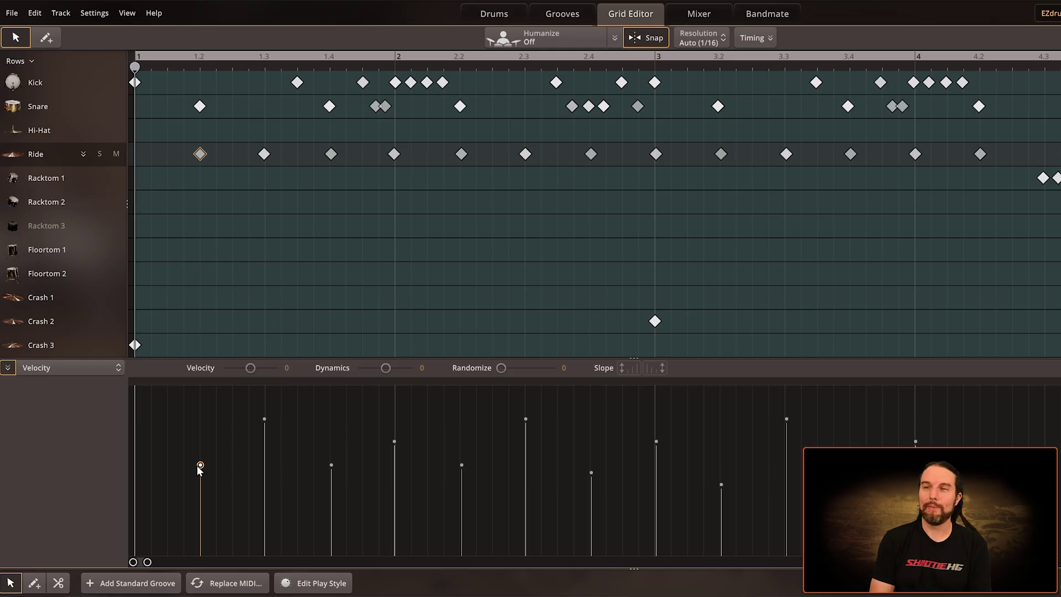
key("space")
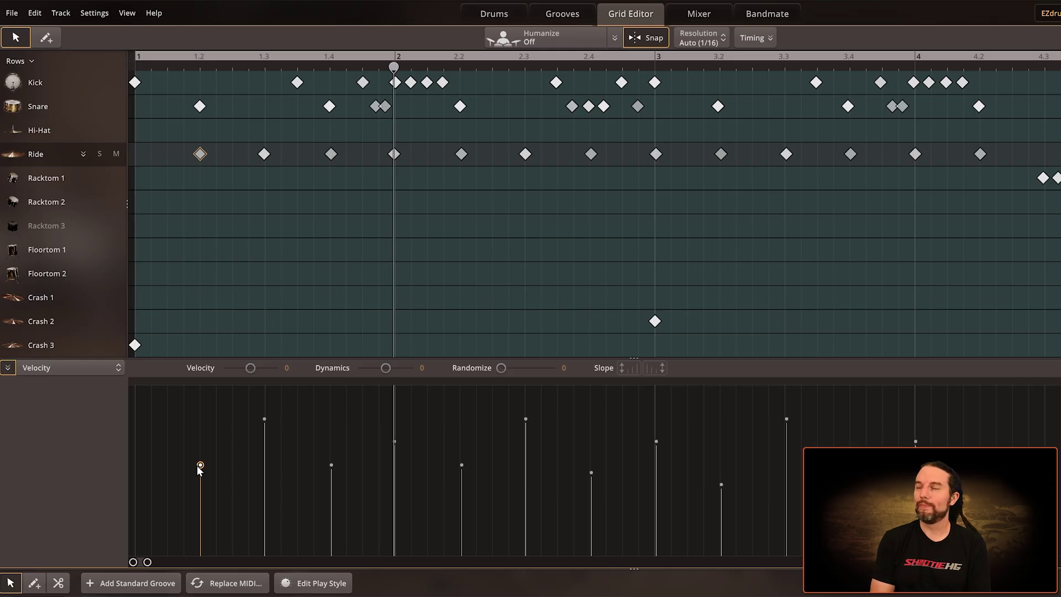
key("space")
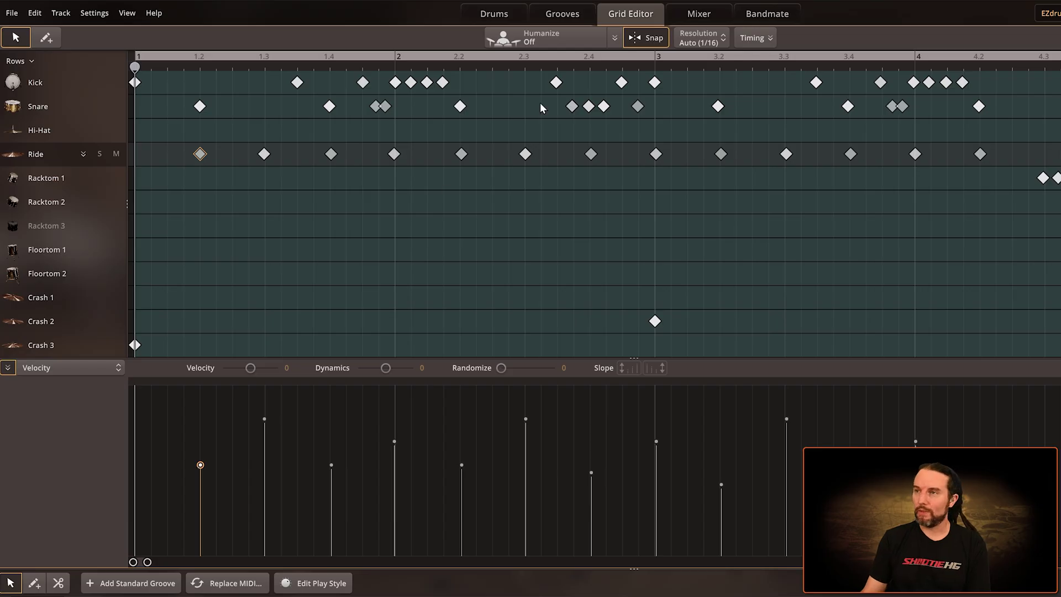
Step: Clear all groove filters, audition Verse 01, and drop it onto the track at bar 29
left_click(577, 12)
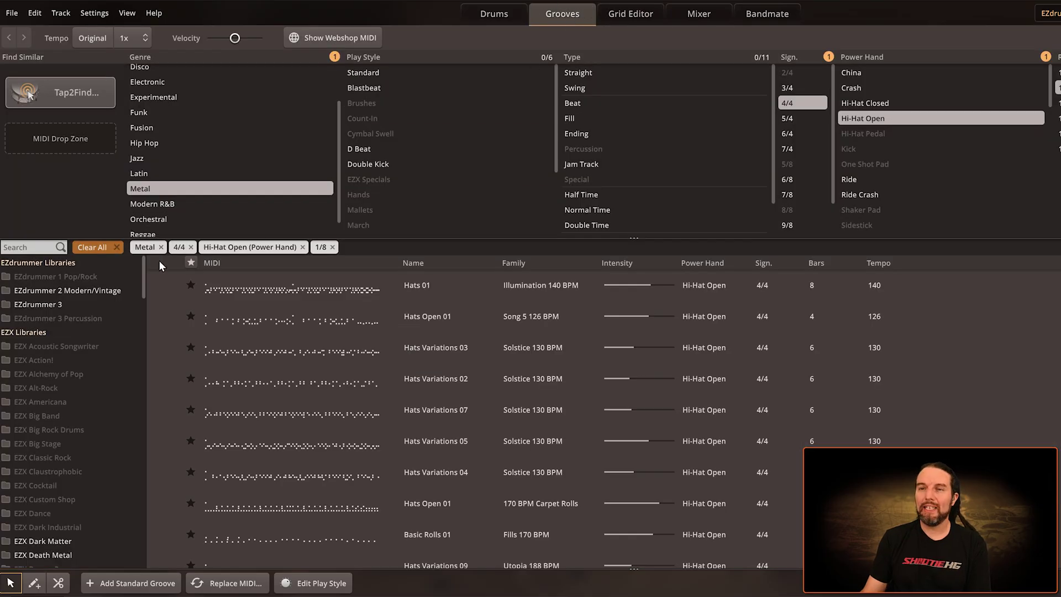
left_click(101, 248)
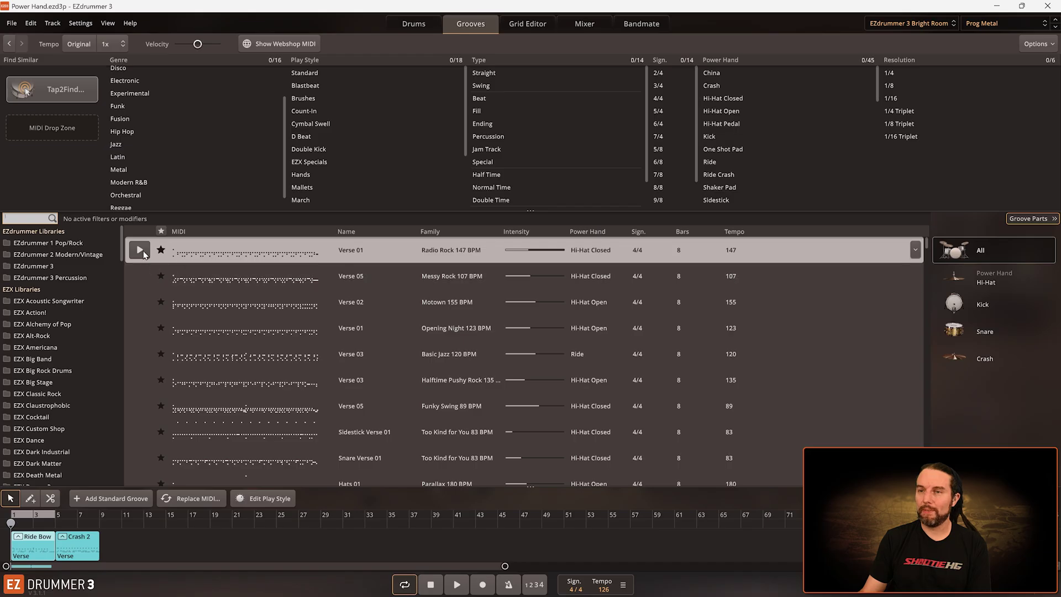
left_click(143, 253)
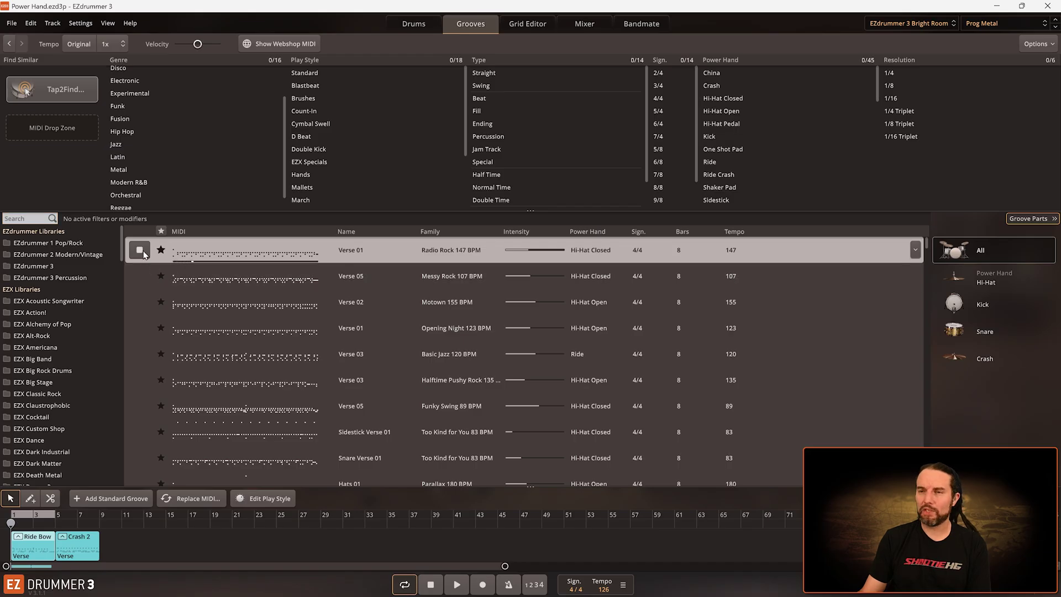
left_click(143, 253)
left_click_drag(240, 247, 324, 528)
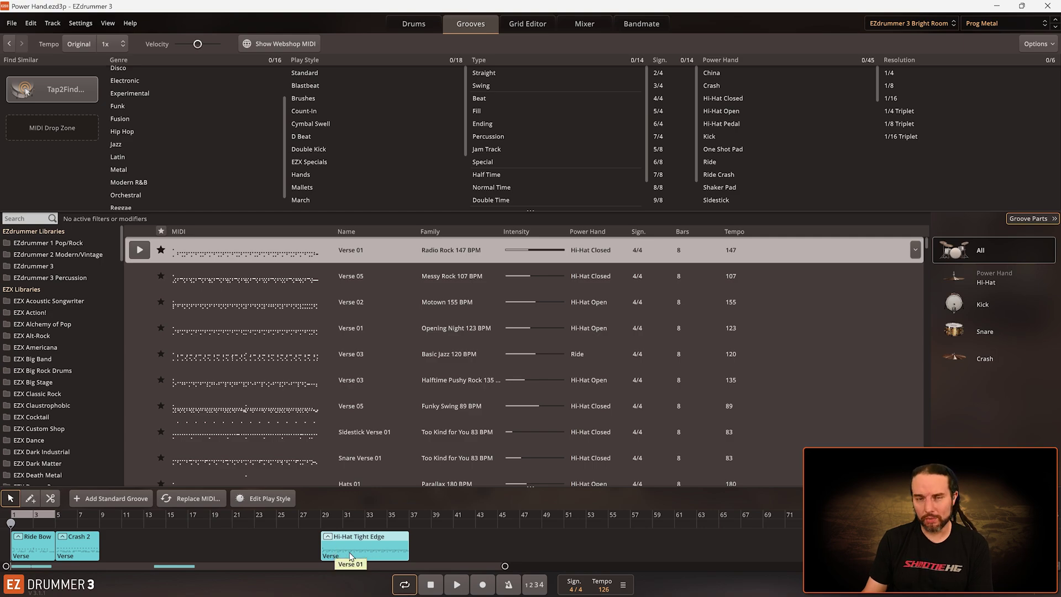
double_click(353, 546)
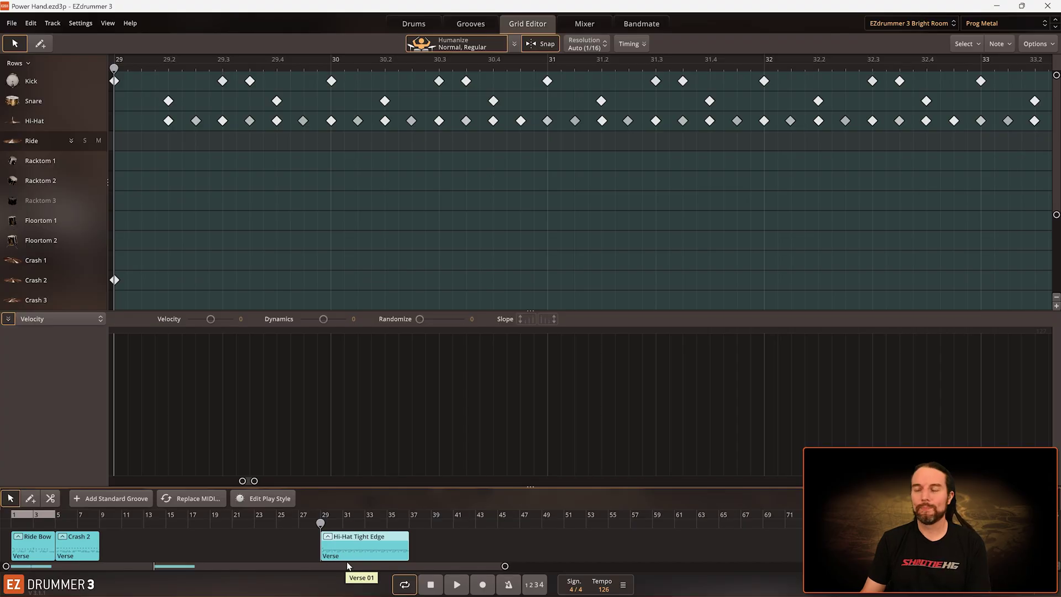
Step: Select all the clip's hi-hat notes, audition them soloed and unsoloed, and loop bars 29–33
left_click(37, 122)
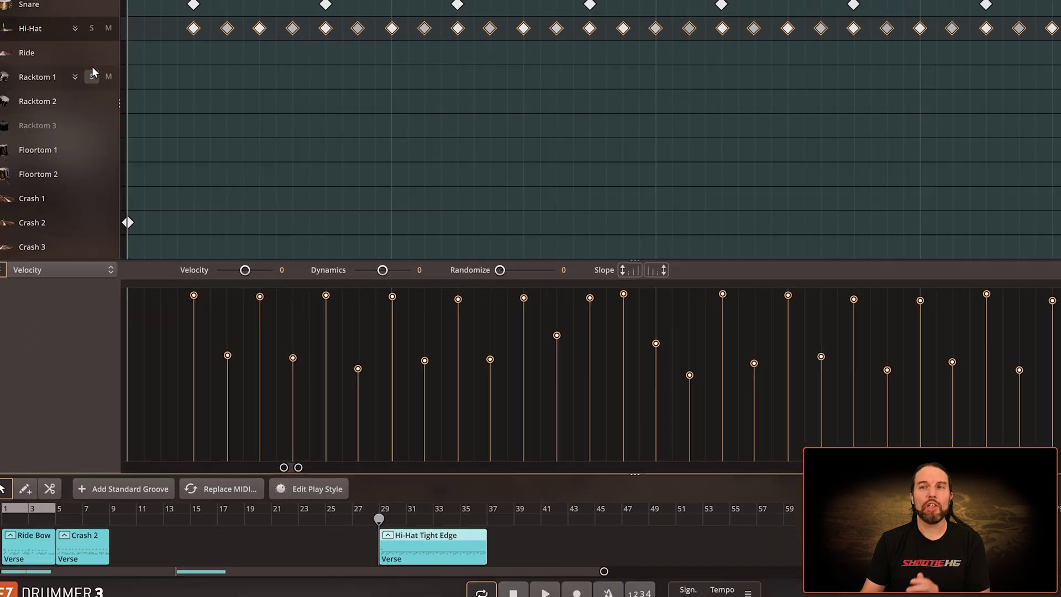
key("space")
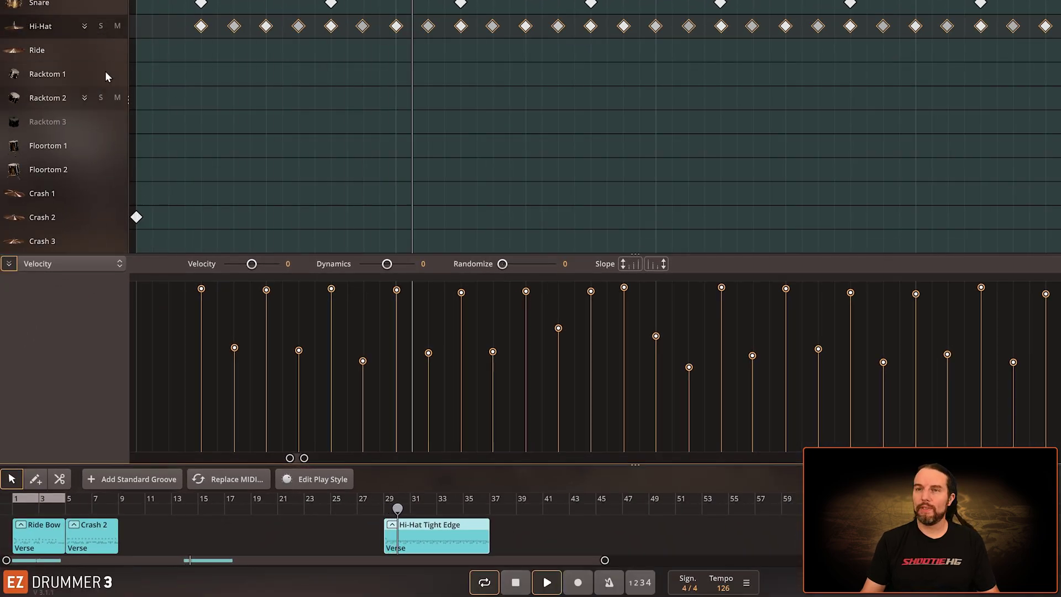
left_click(102, 26)
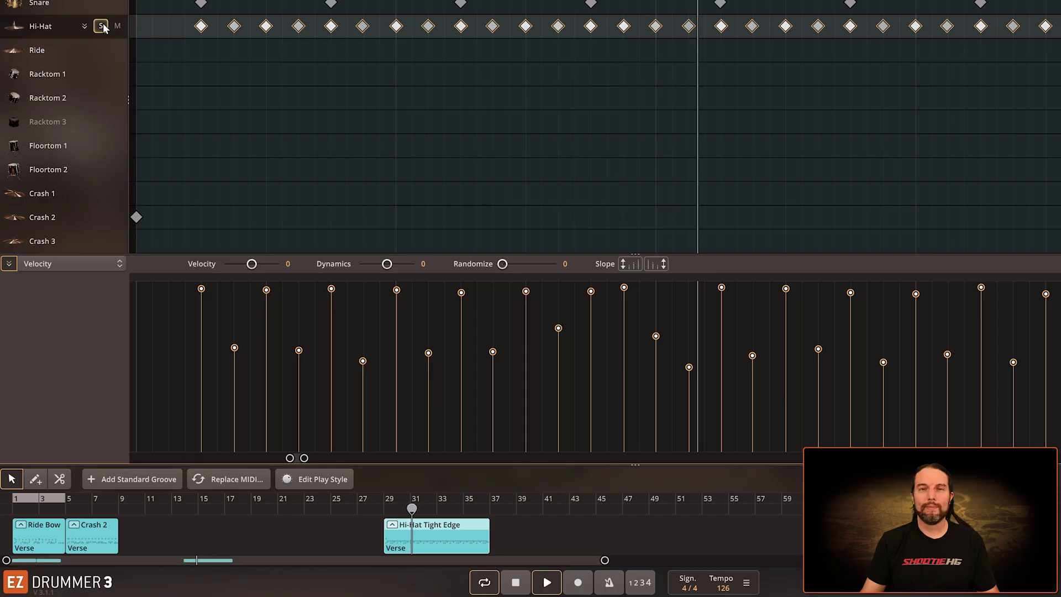
left_click(102, 26)
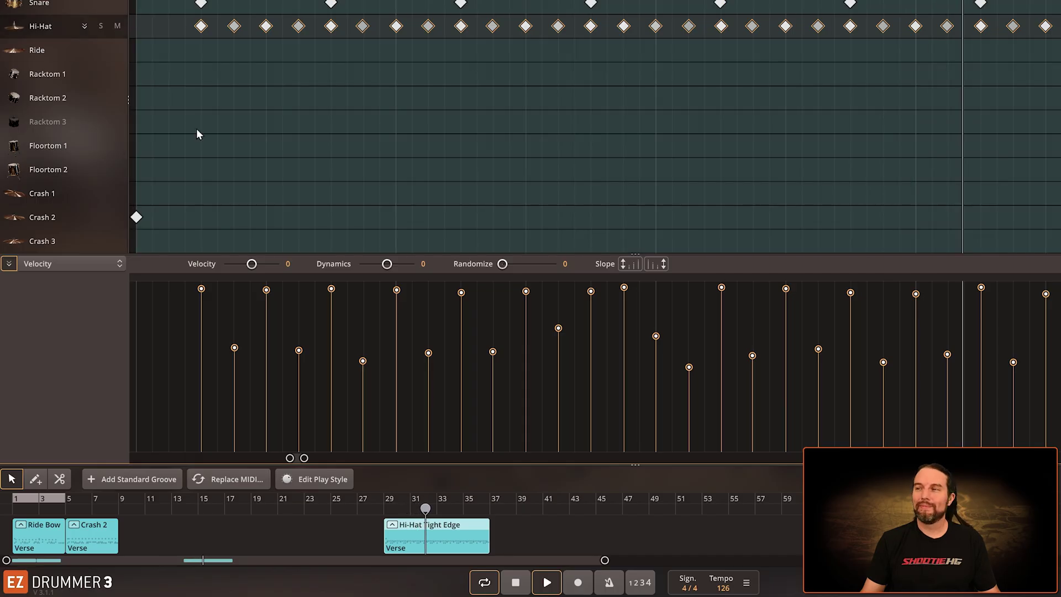
key("space")
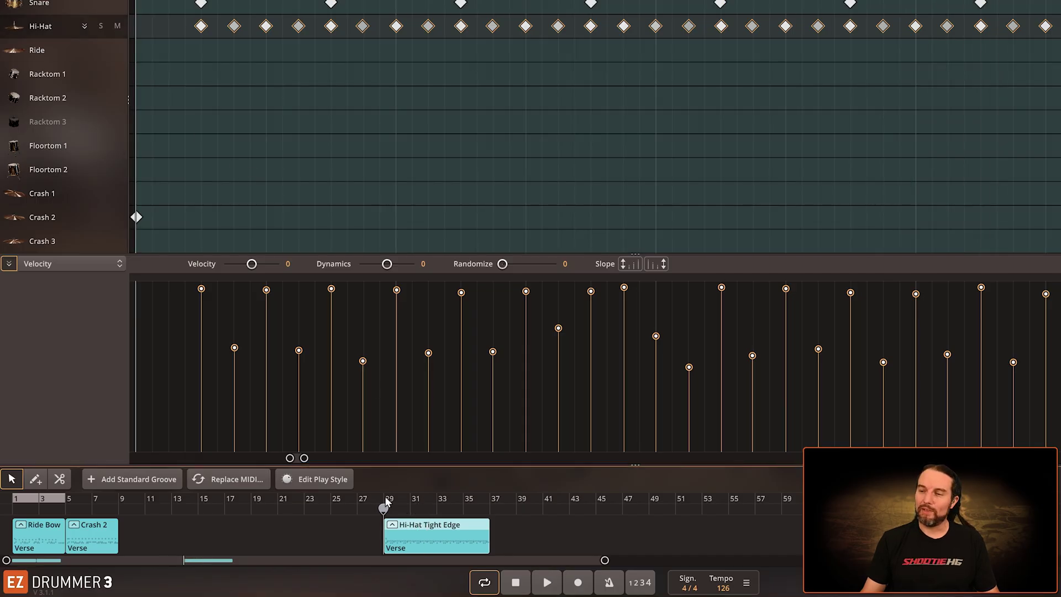
left_click_drag(383, 501, 483, 502)
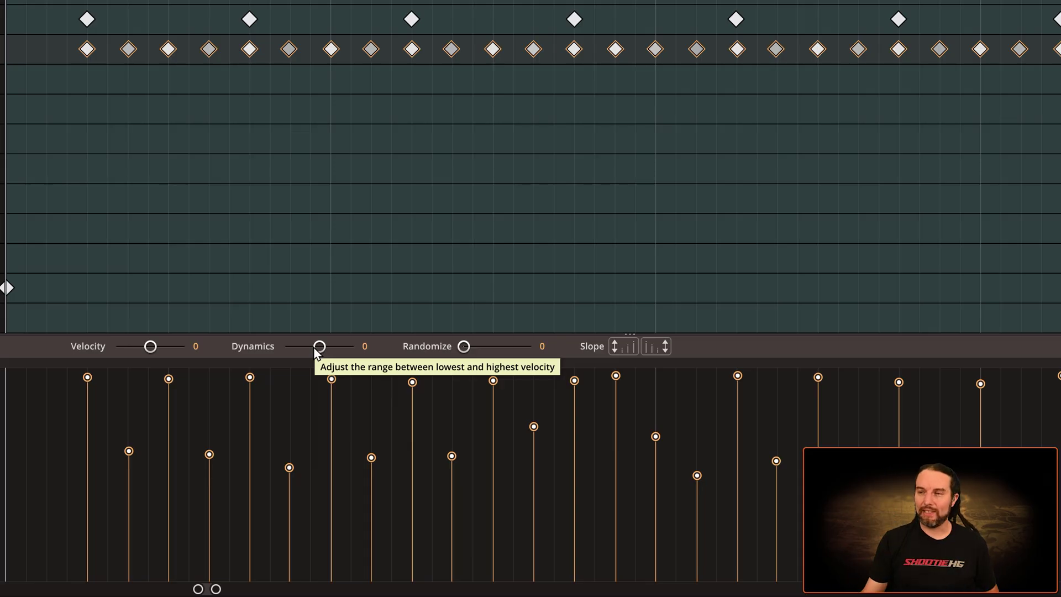
Step: Try hi-hat Dynamics at -19, then settle on 13, playing the loop each time
left_click_drag(315, 348, 319, 350)
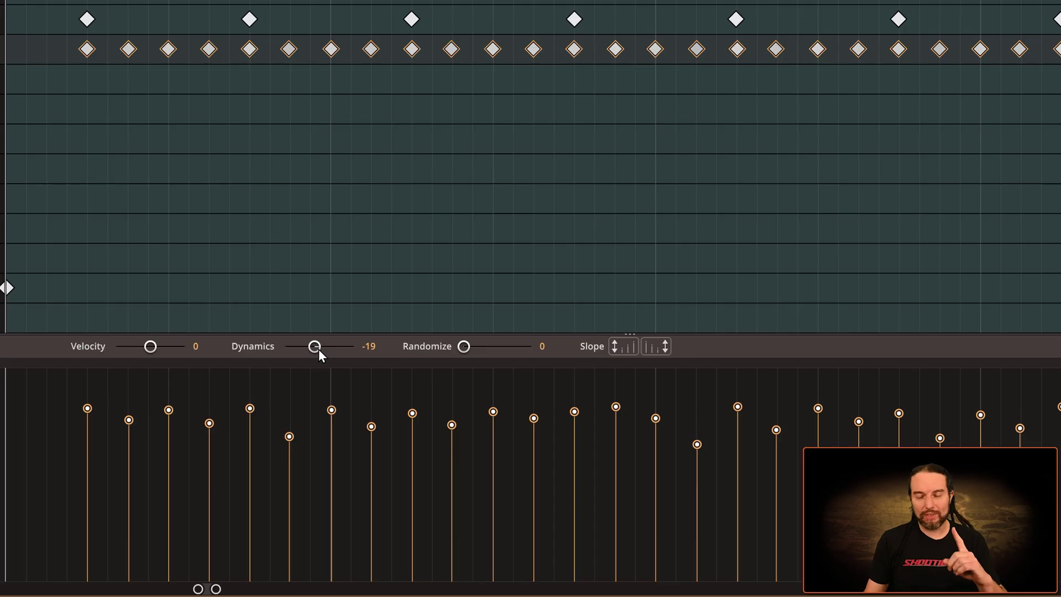
key("space")
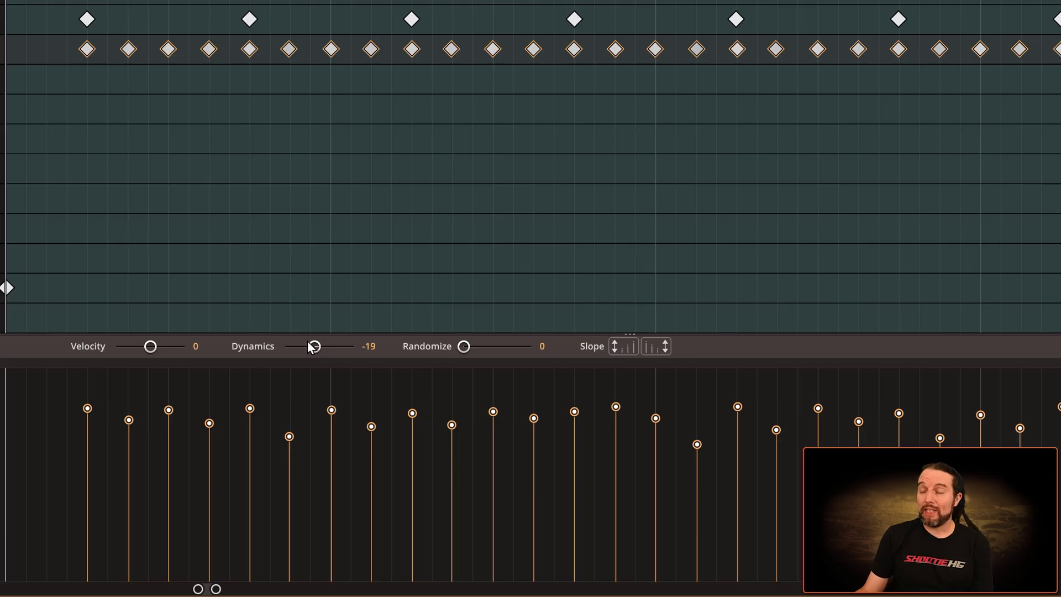
left_click_drag(317, 349, 327, 353)
key("space")
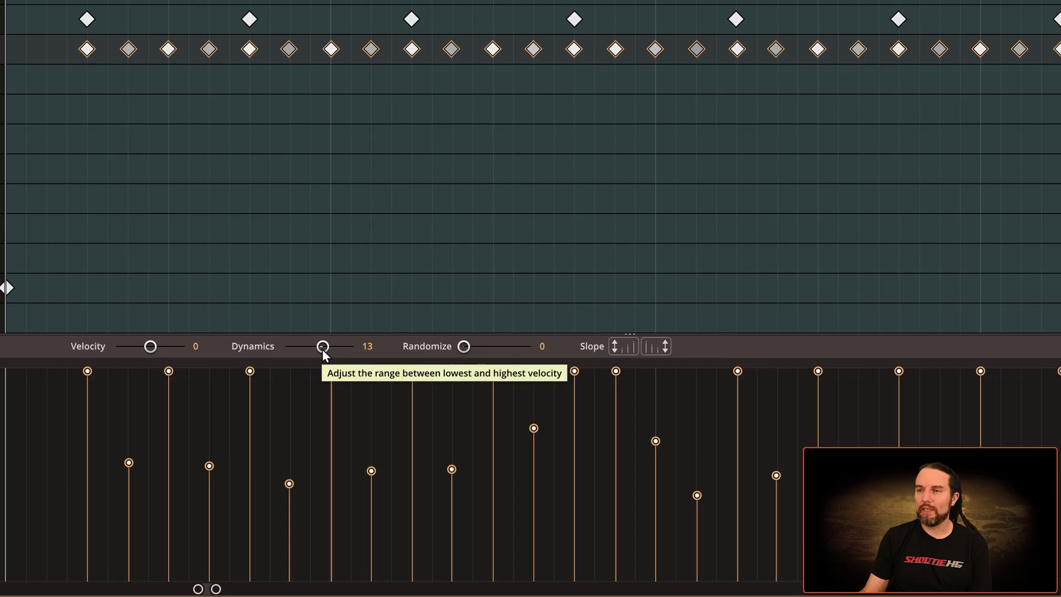
Step: Pull hi-hat Dynamics down to about -19 and audition the flatter loop
left_click_drag(323, 350, 317, 351)
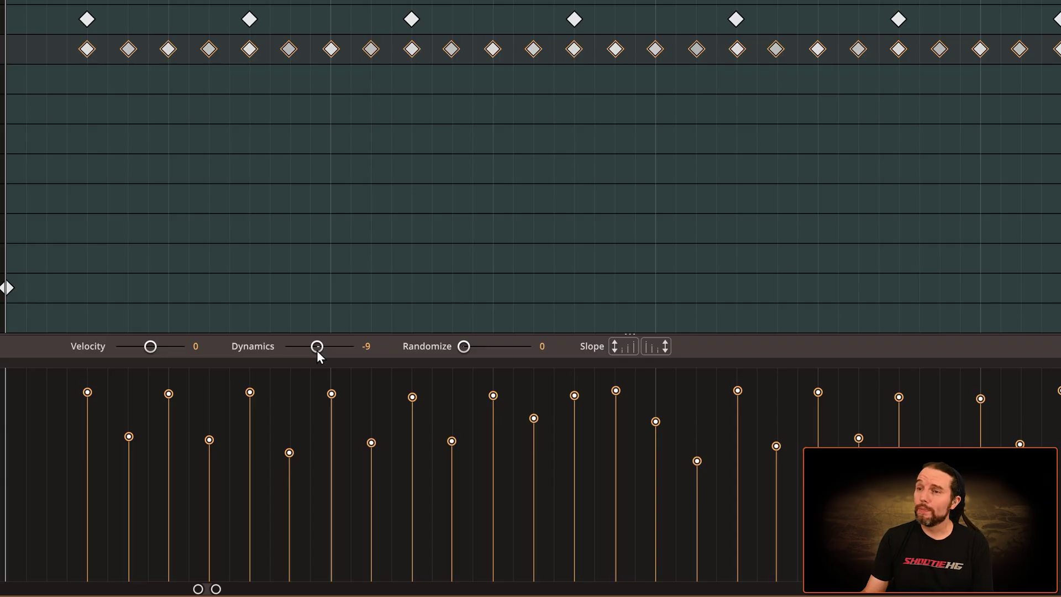
left_click_drag(317, 350, 314, 348)
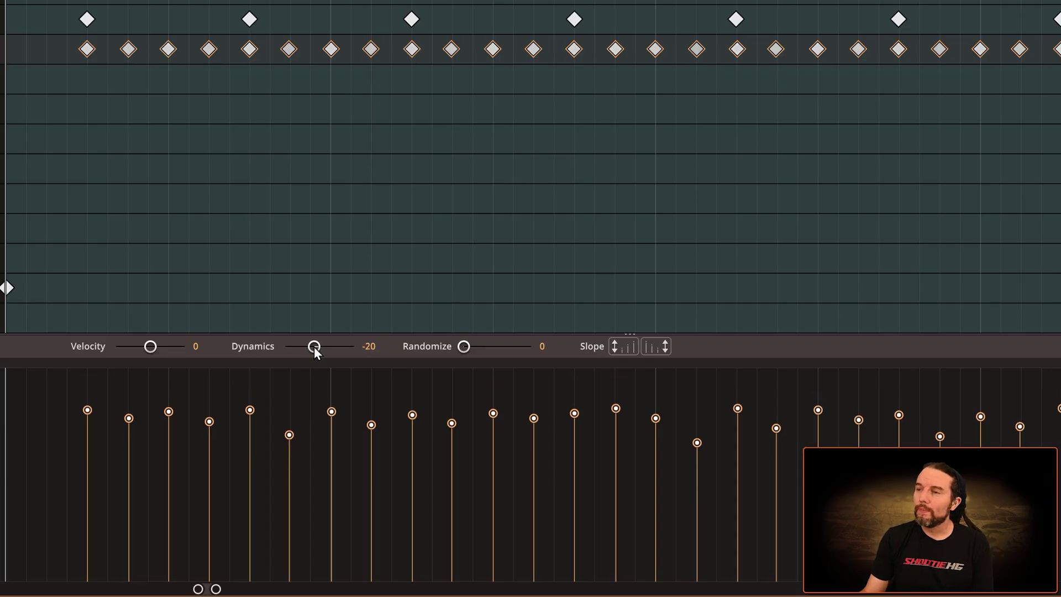
left_click_drag(315, 348, 316, 353)
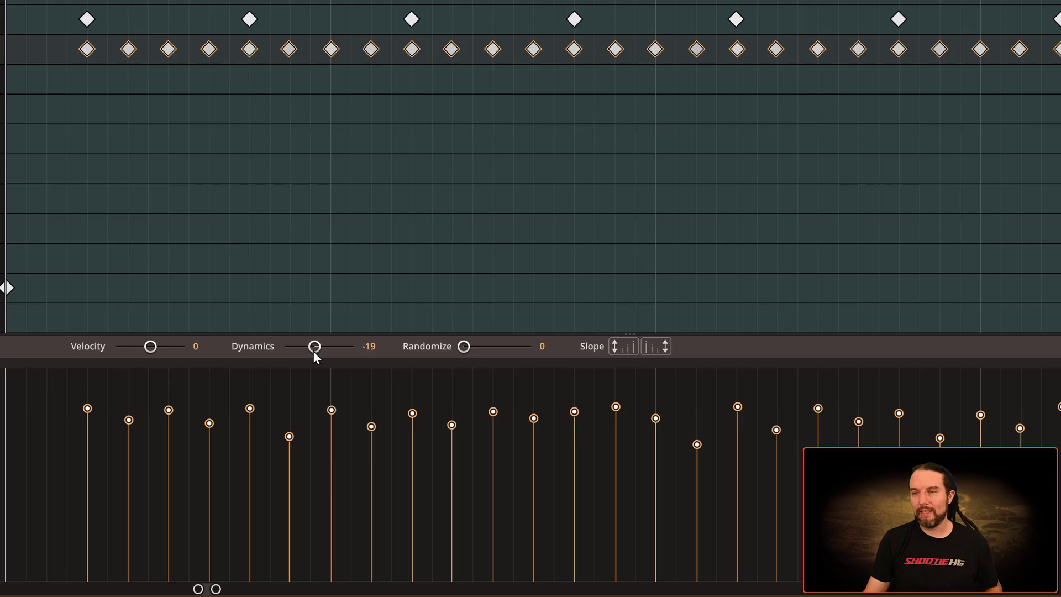
key("space")
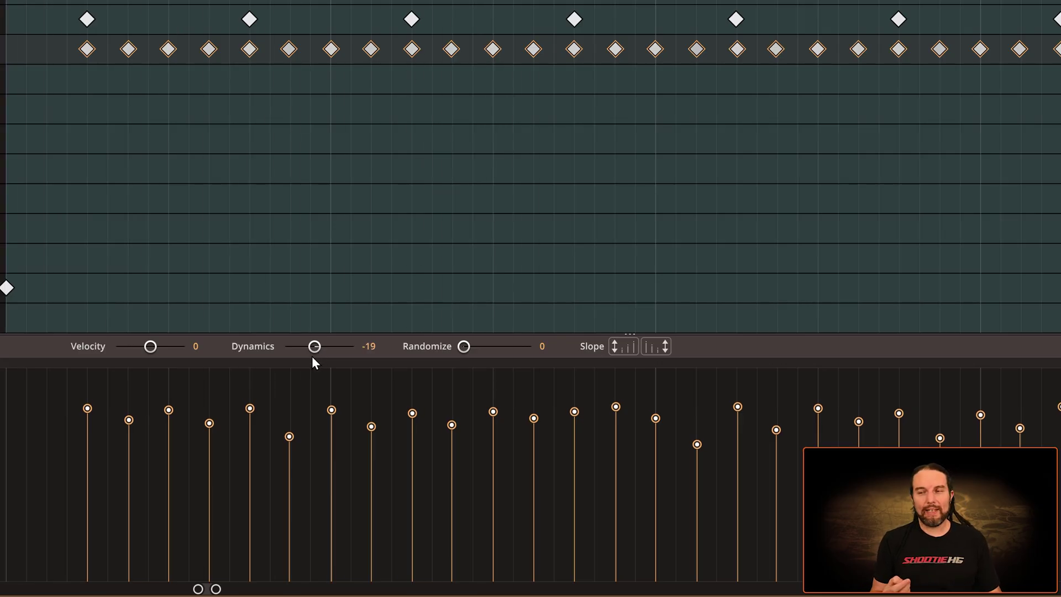
key("space")
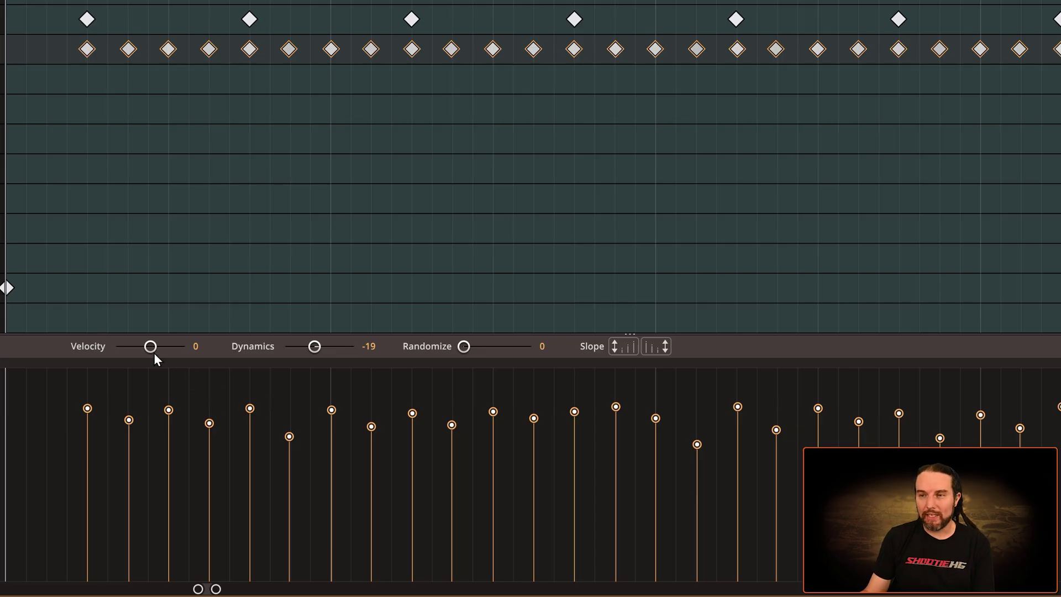
Step: Raise the hi-hat Velocity by 21, play it back, and expand the hi-hat articulation lanes
left_click_drag(150, 350, 154, 349)
key("space")
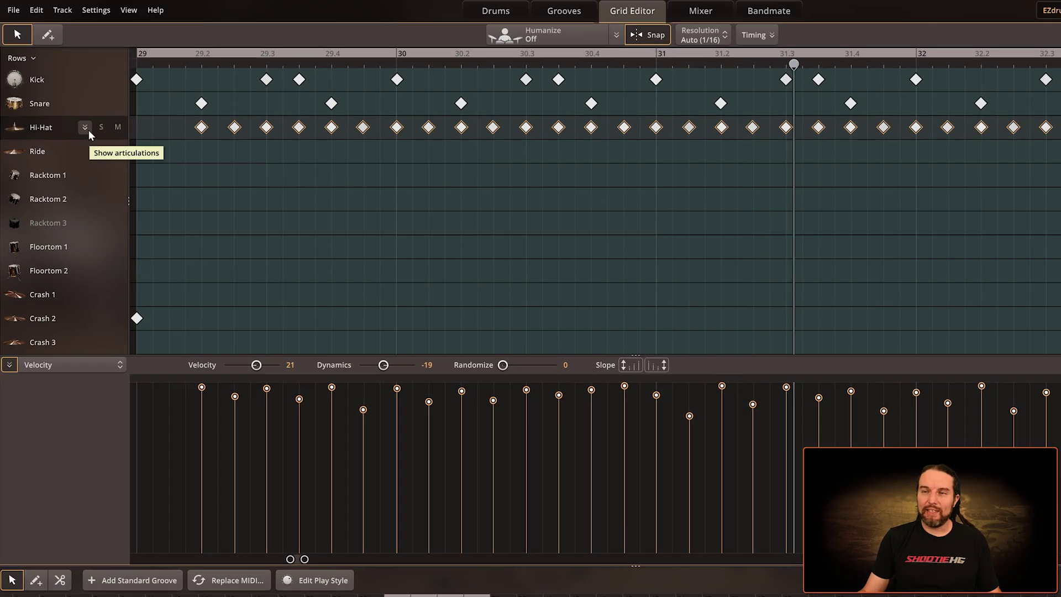
left_click(85, 127)
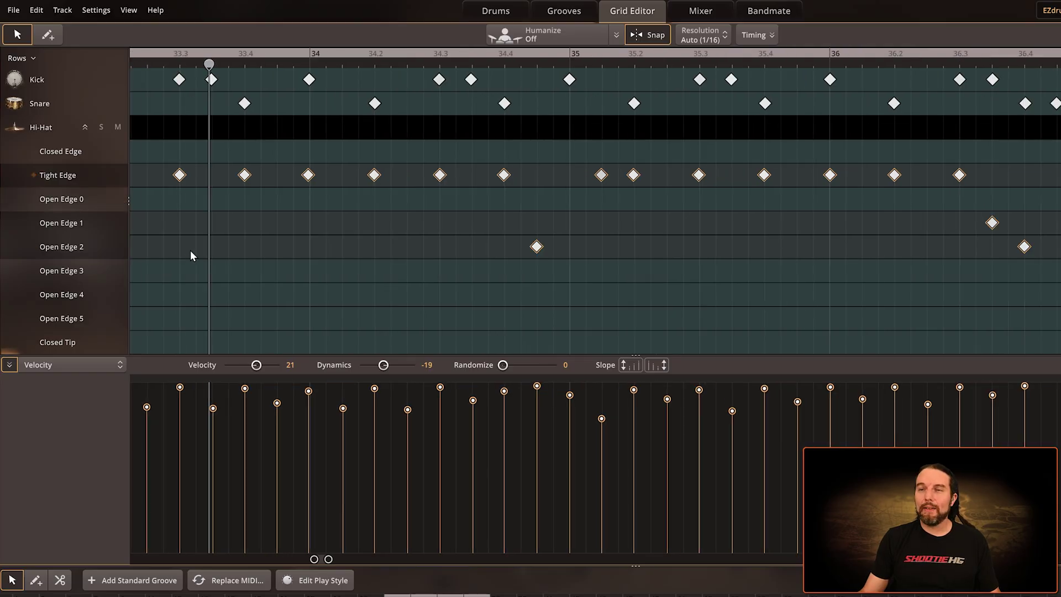
Step: Move all hi-hat notes down to the Open Edge 2 articulation and play the result
key("space")
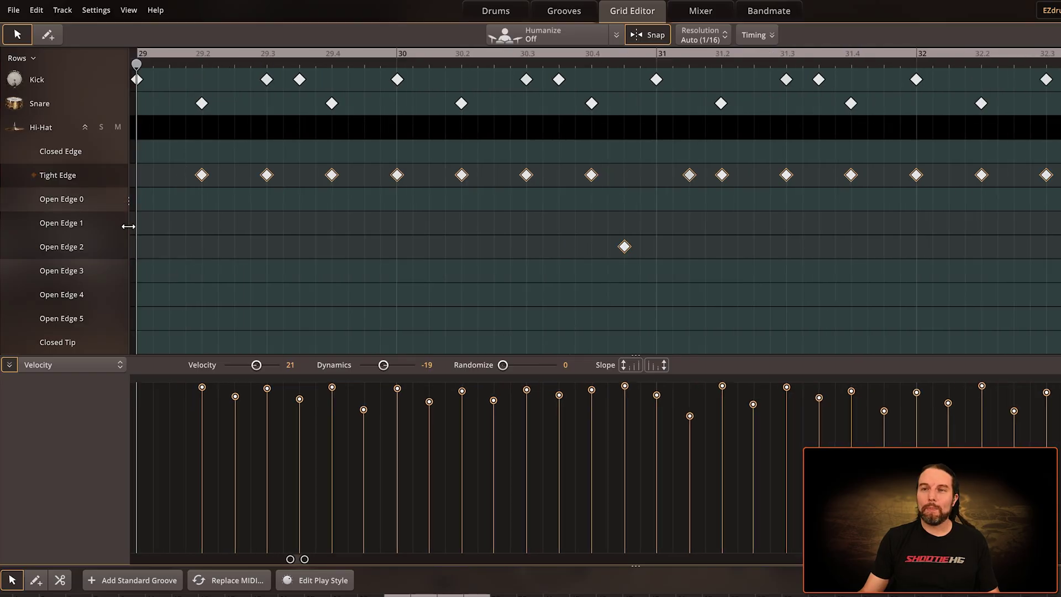
left_click(41, 128)
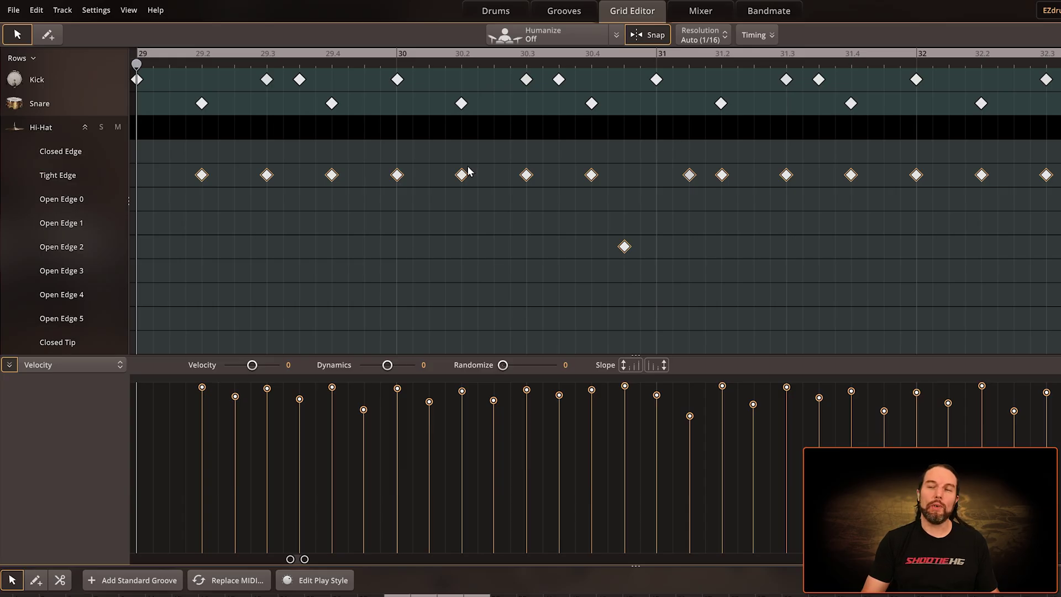
key("Down")
key("Down")
key("Down")
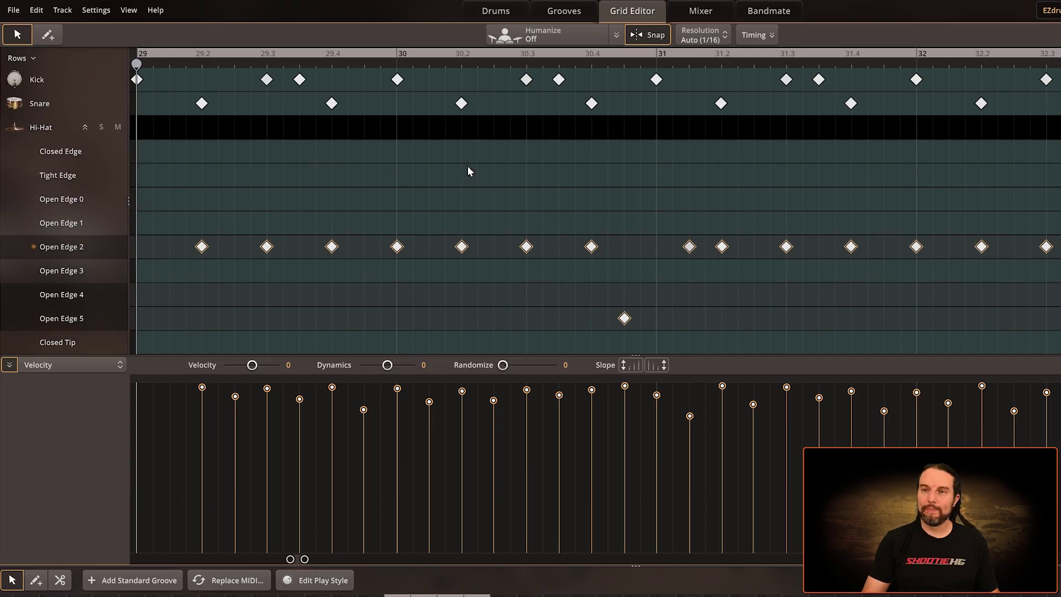
key("space")
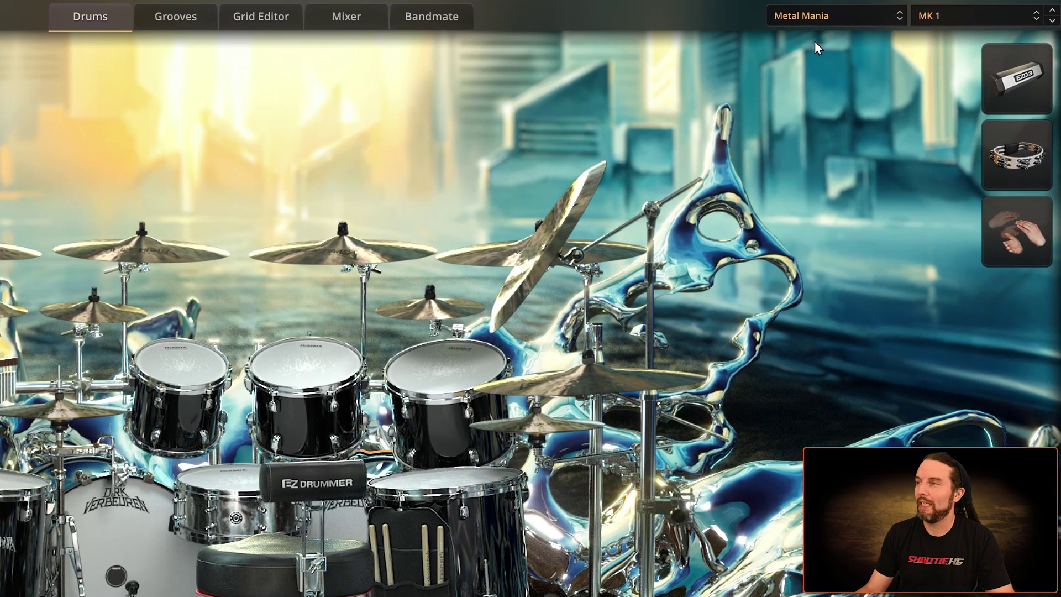
Step: Switch to the Bandmate page, which pairs source audio 02-251102_0757.wav with a generated groove
left_click(410, 14)
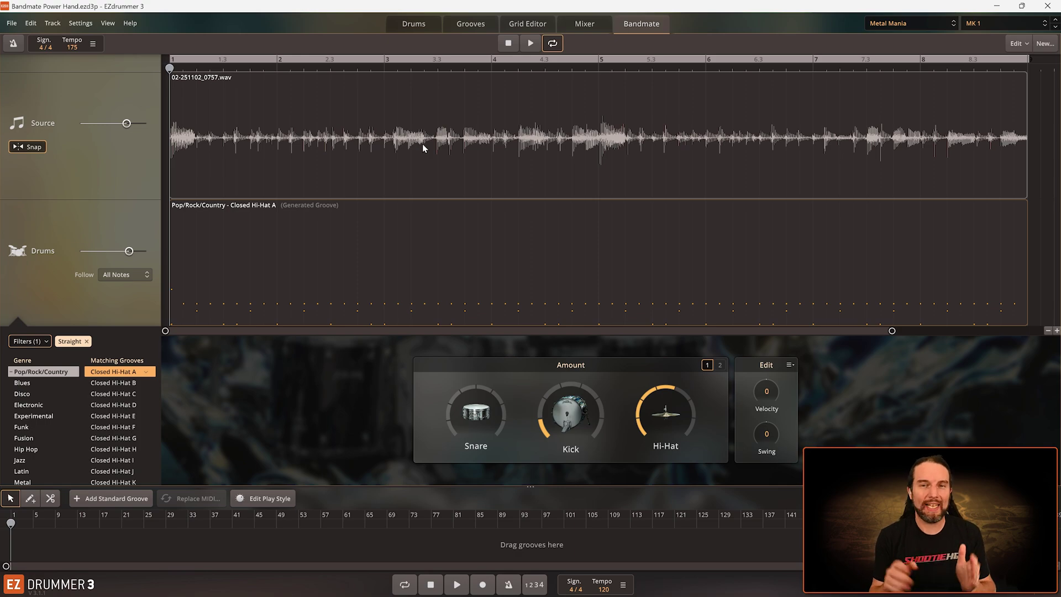
Step: Play Bandmate's generated groove, glance at the groove library, then return to Bandmate's groove filters
left_click(534, 43)
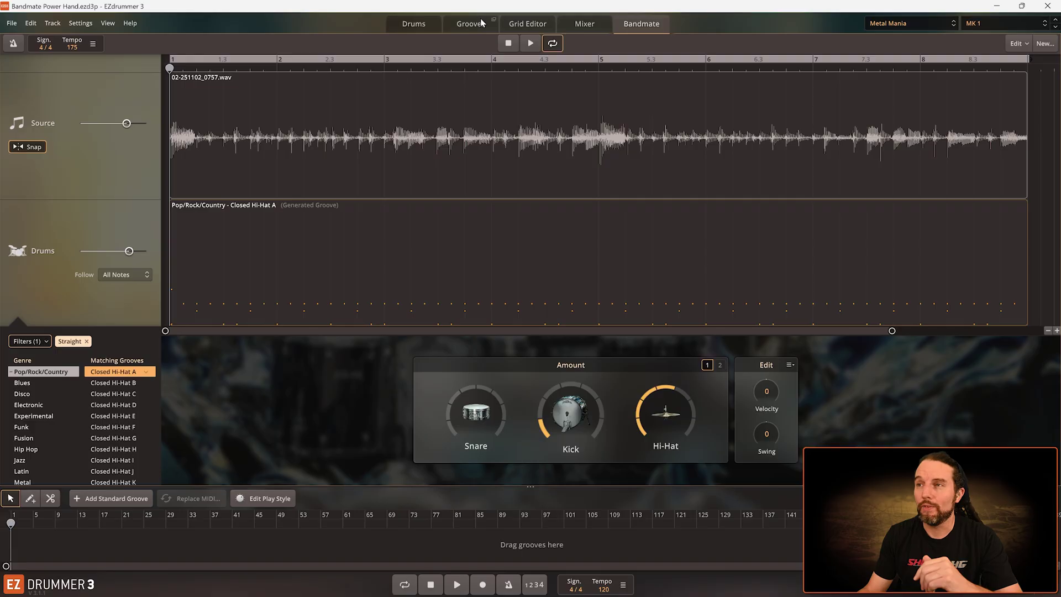
left_click(469, 24)
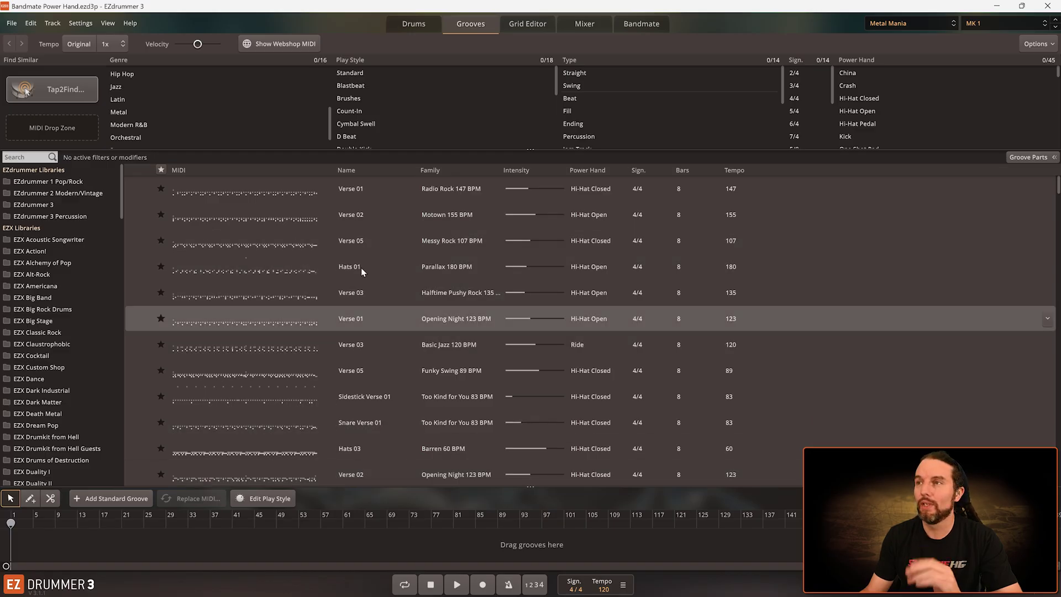
left_click(639, 27)
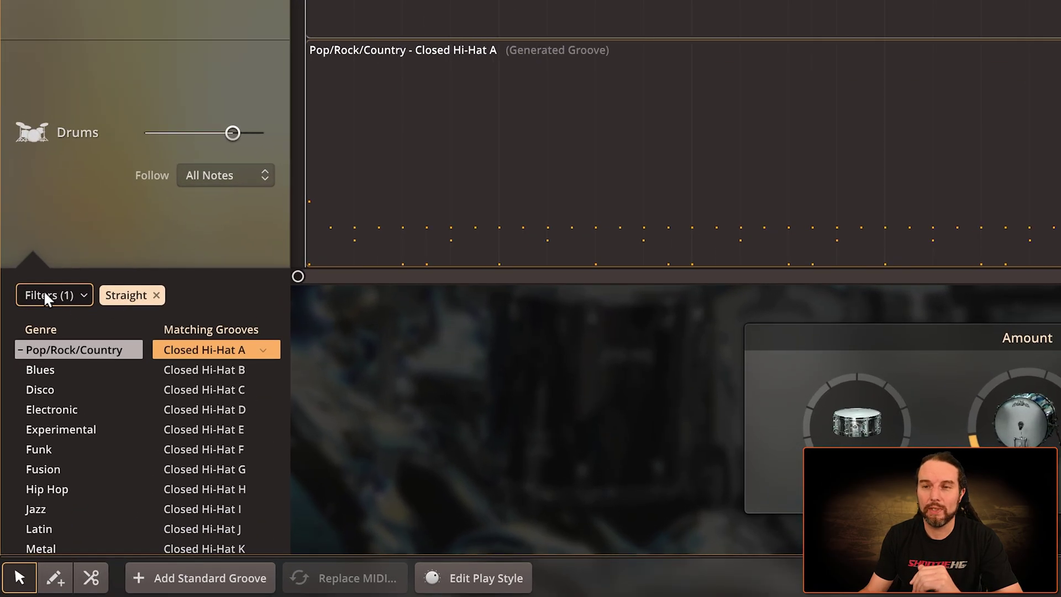
left_click(84, 293)
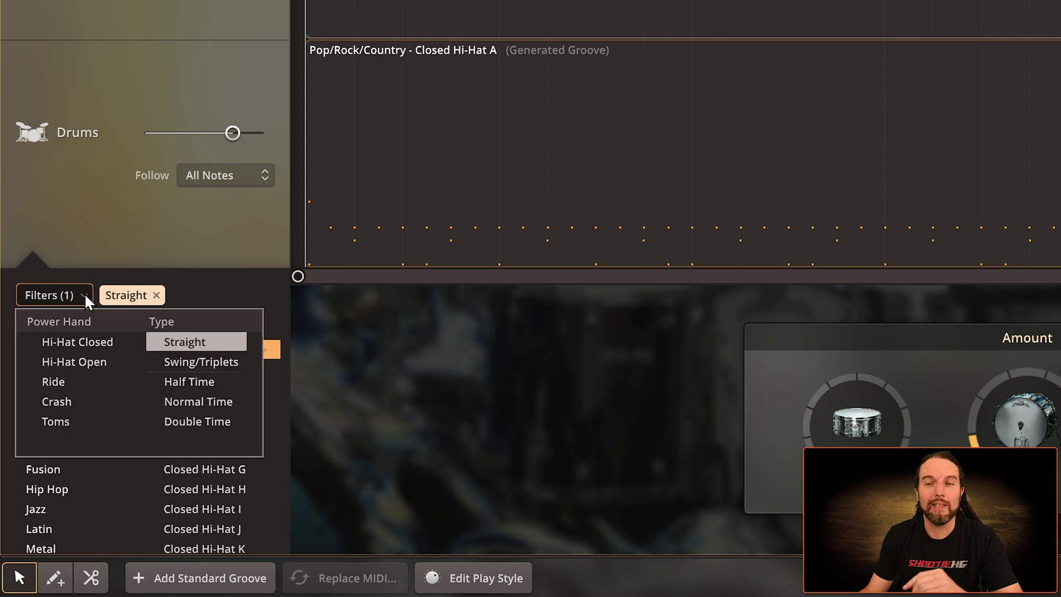
Step: Filter Bandmate's matching grooves to Ride power hand, Straight type, and the Metal genre
left_click(82, 360)
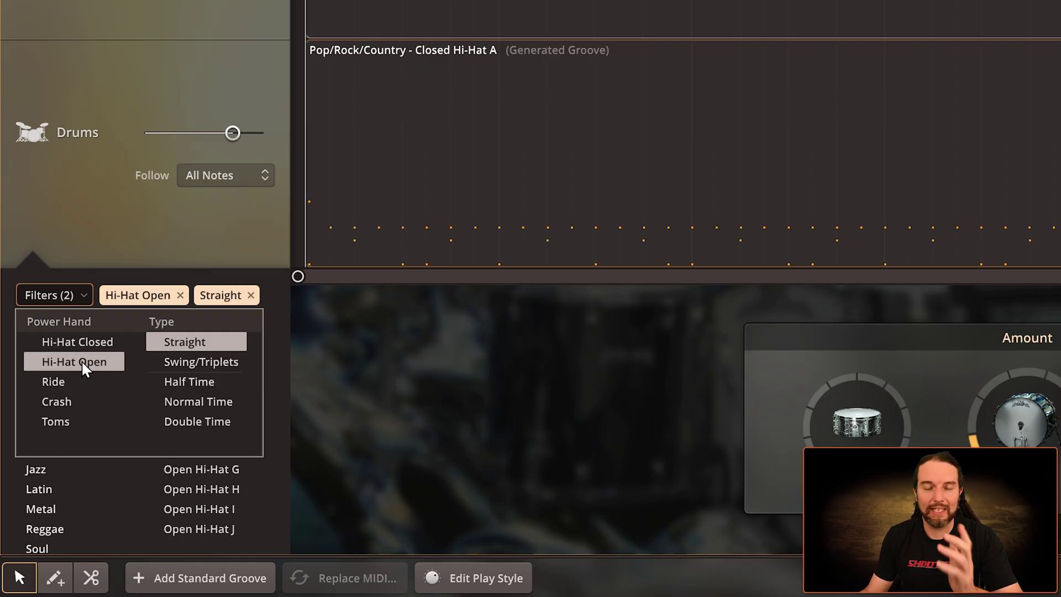
left_click(62, 379)
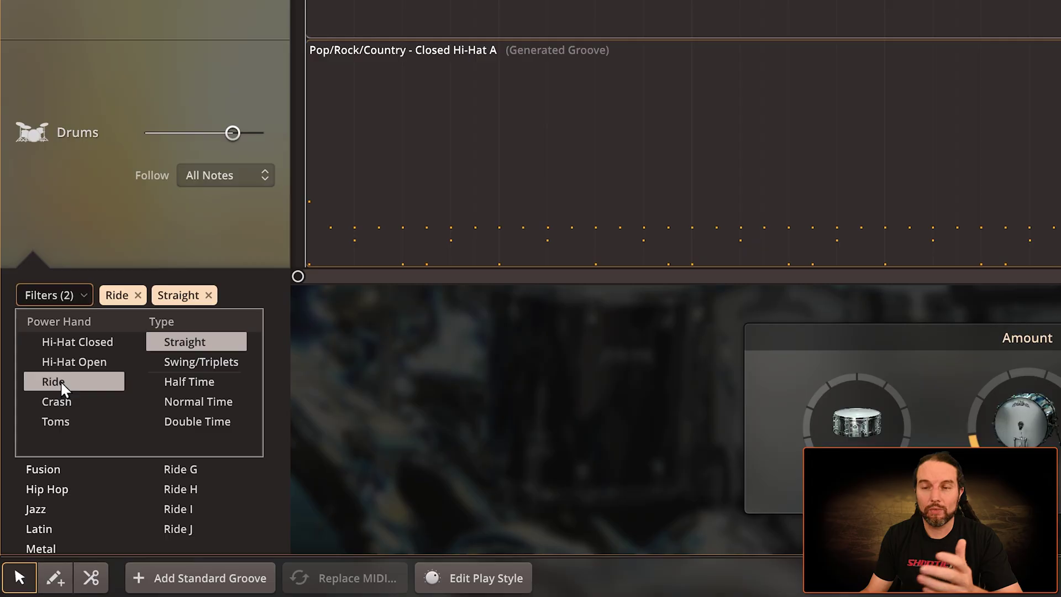
left_click(243, 295)
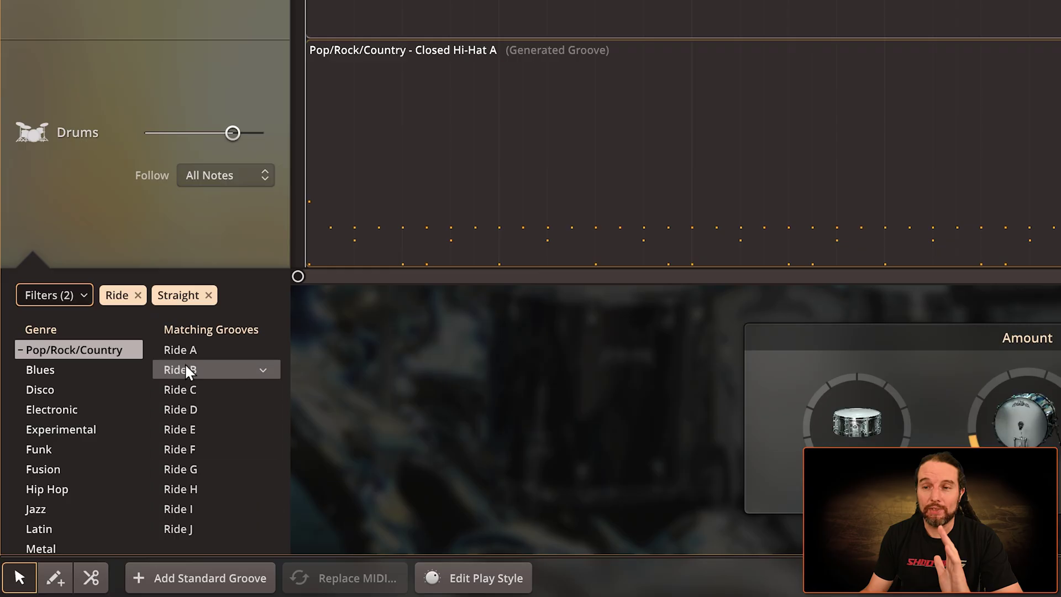
scroll(80, 381, "down", 1)
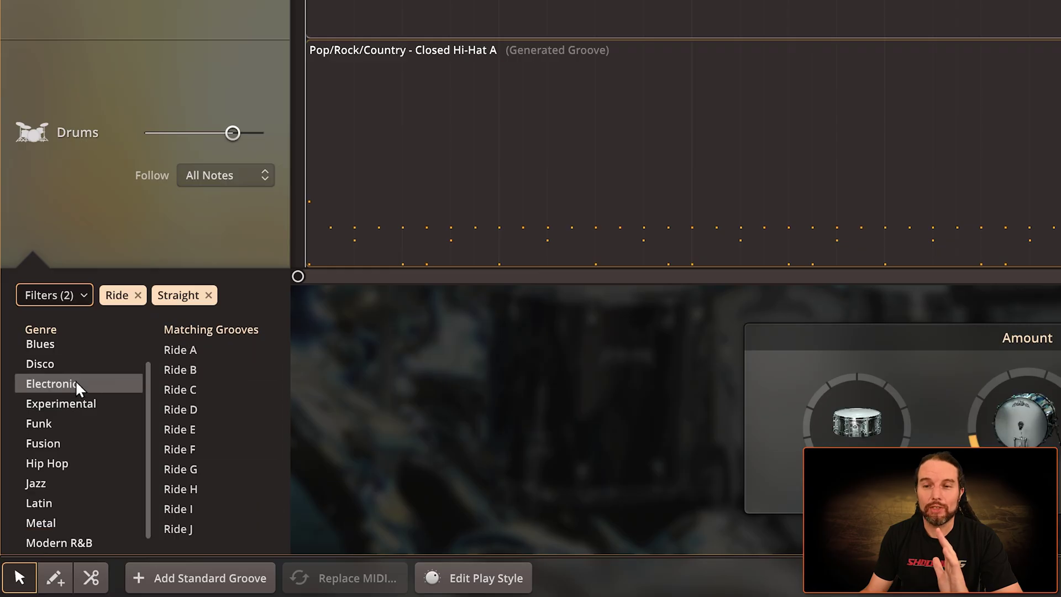
left_click(59, 522)
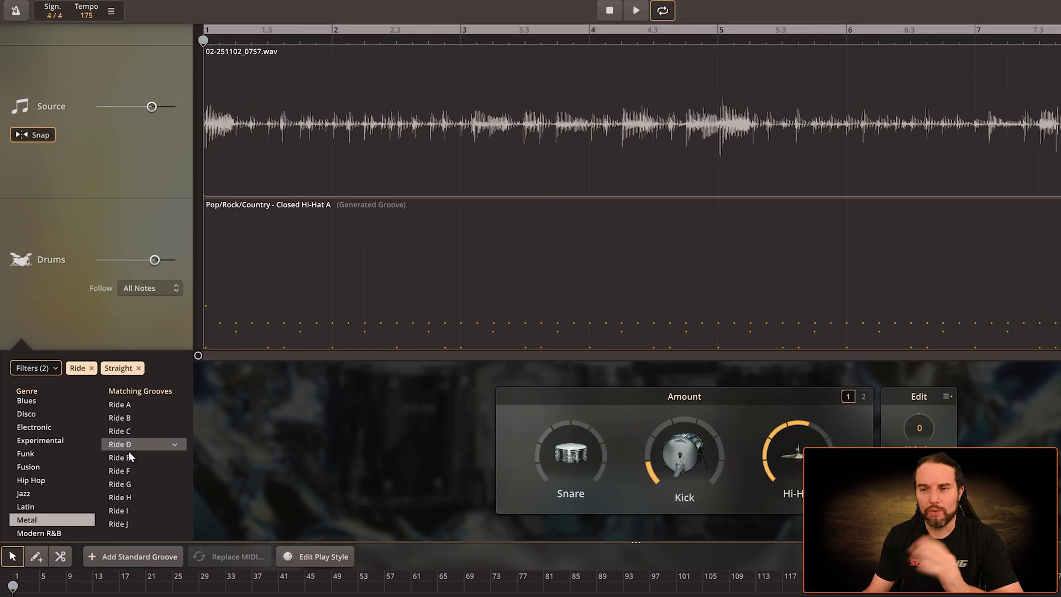
Step: Audition Metal Ride A and Ride B during playback, settling on Metal - Ride C
left_click(143, 406)
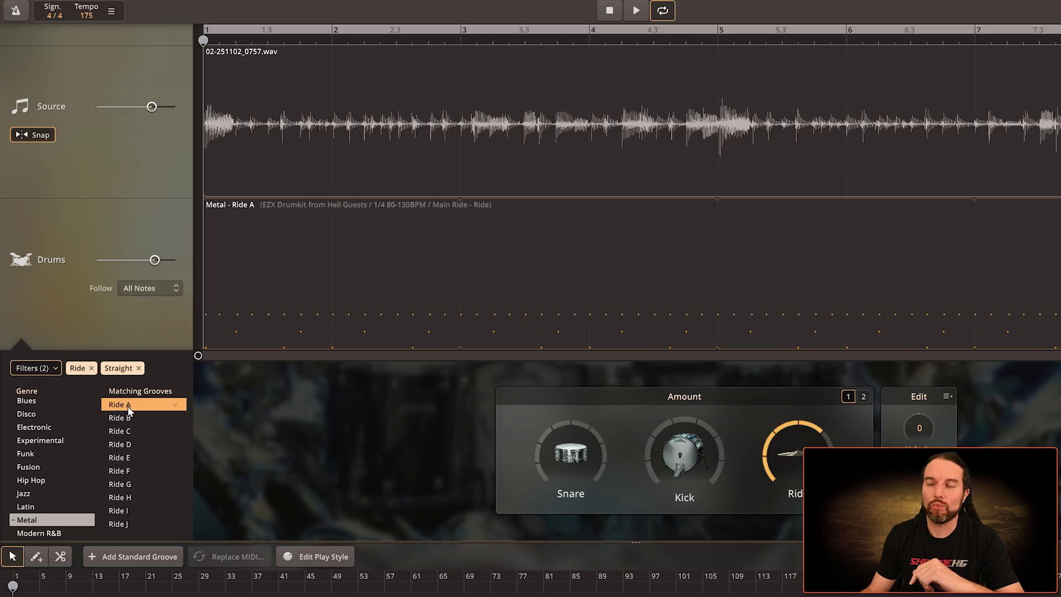
left_click(636, 12)
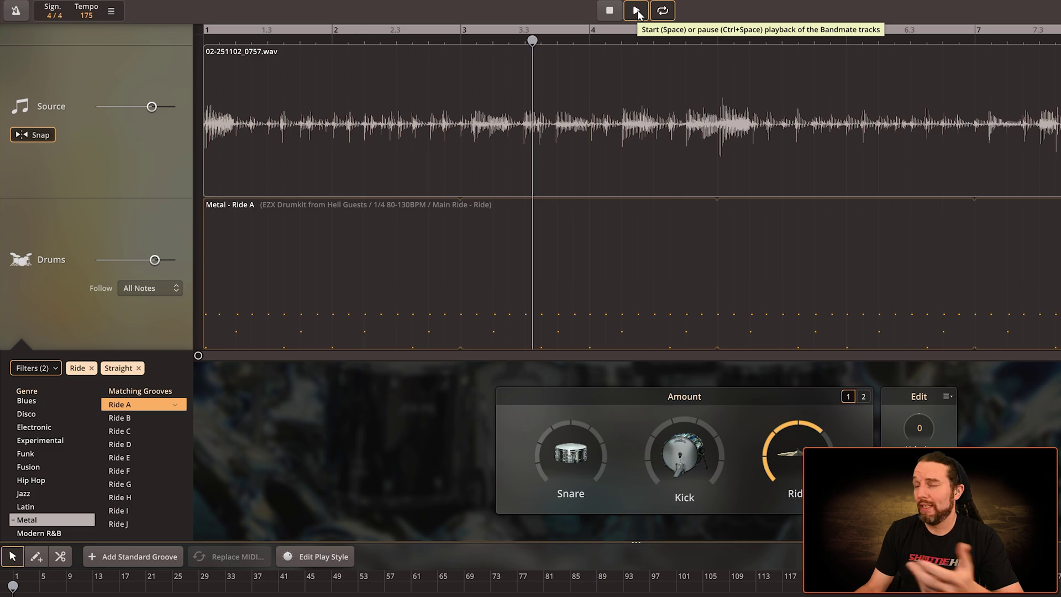
left_click(135, 419)
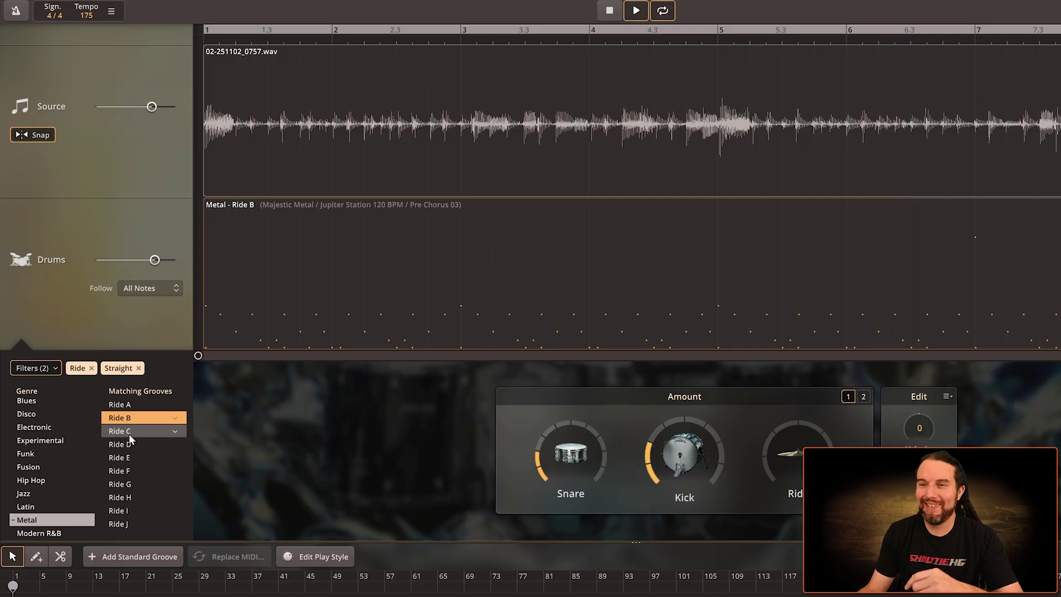
left_click(130, 435)
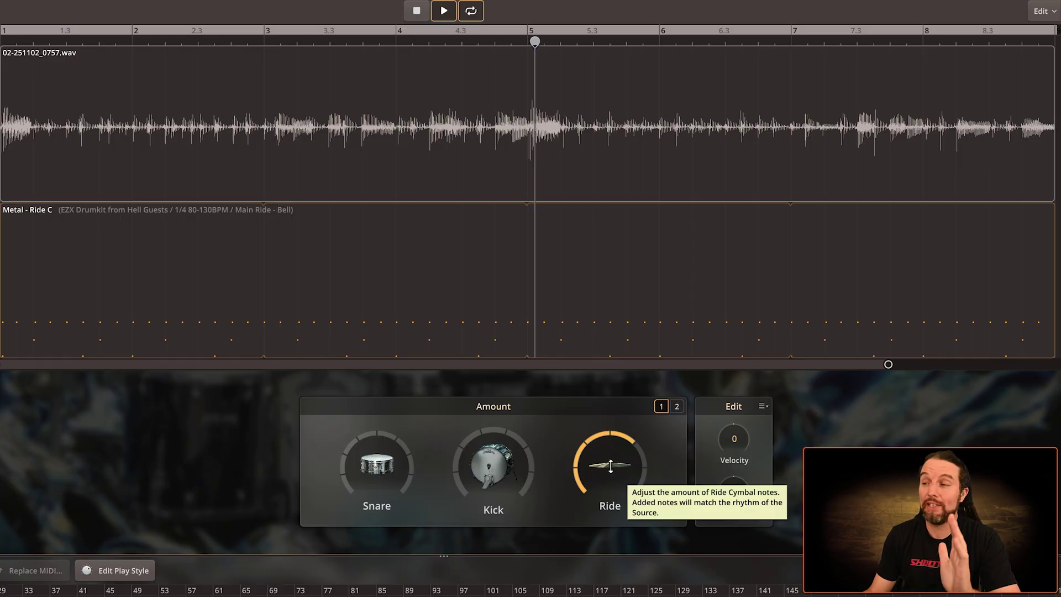
Step: Lower the Ride amount, raise it back to level 5, then stop playback
left_click_drag(628, 470, 614, 514)
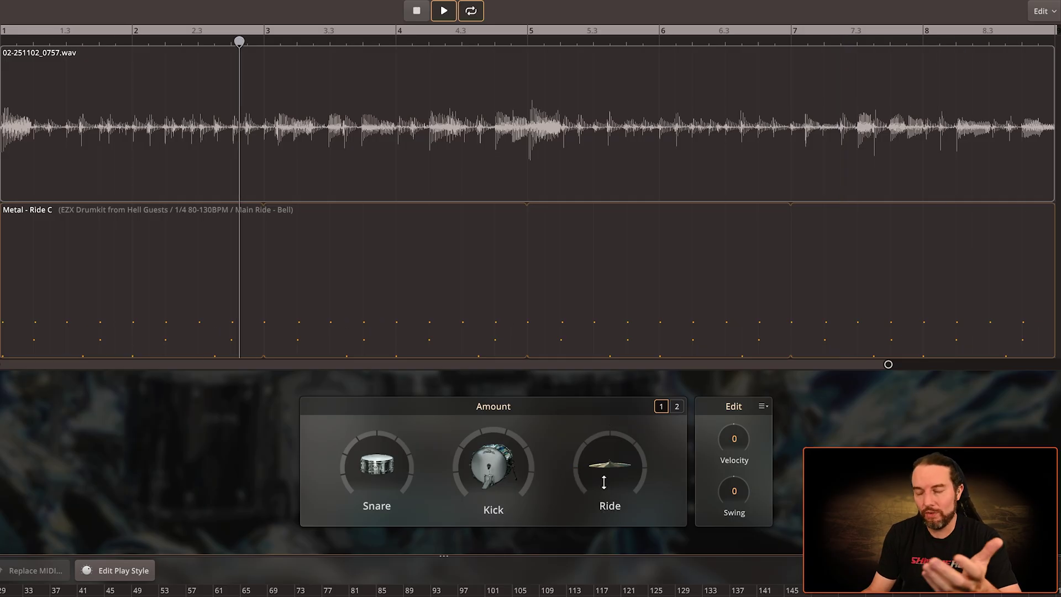
left_click_drag(609, 472, 604, 414)
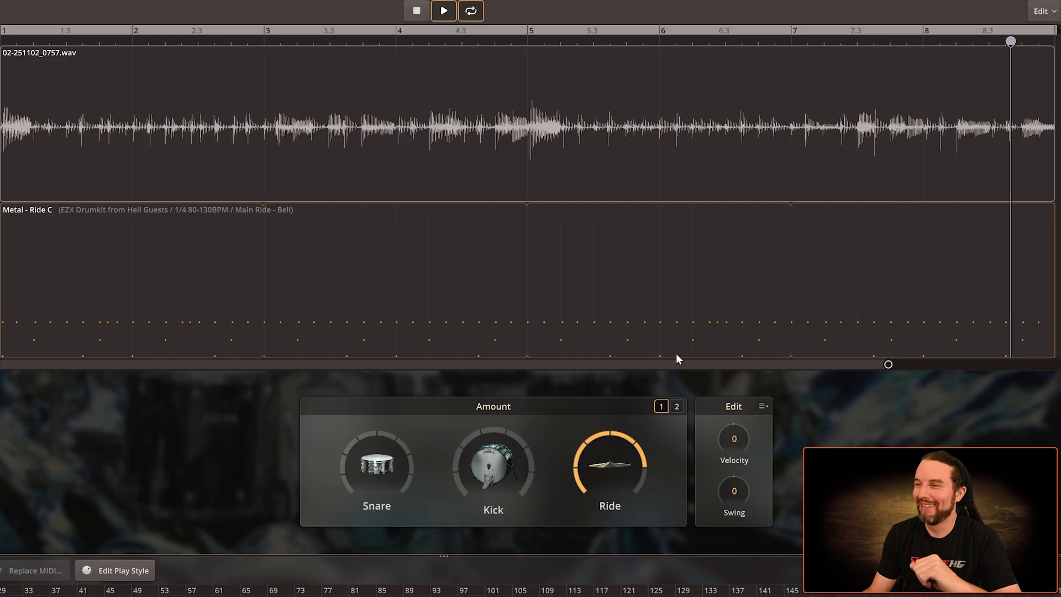
key("space")
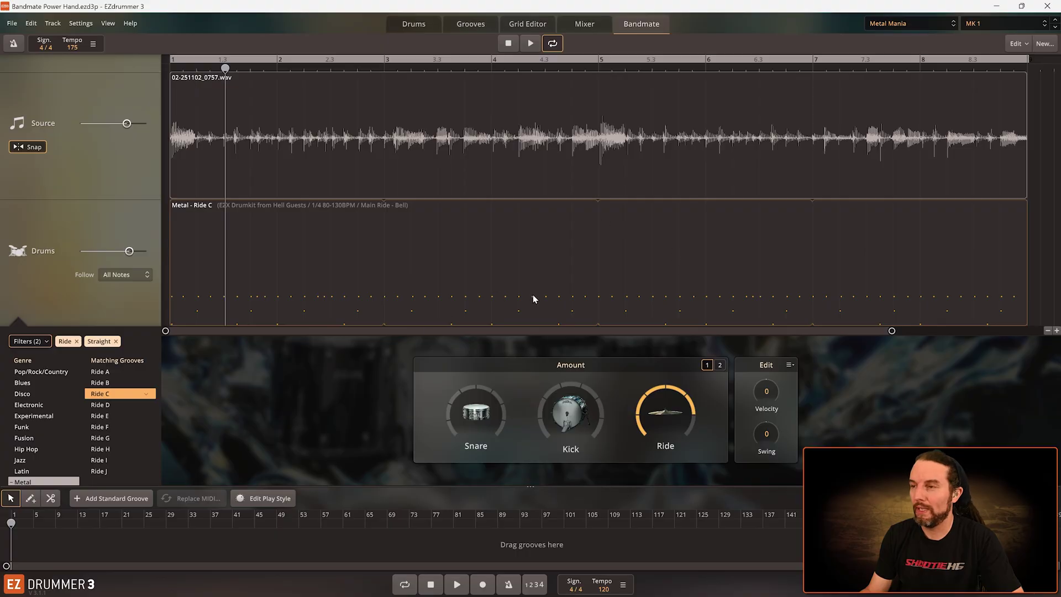
Step: Place the Metal Ride C groove at bar 73, loop bars 73–81, and select the parts
left_click_drag(472, 307, 408, 518)
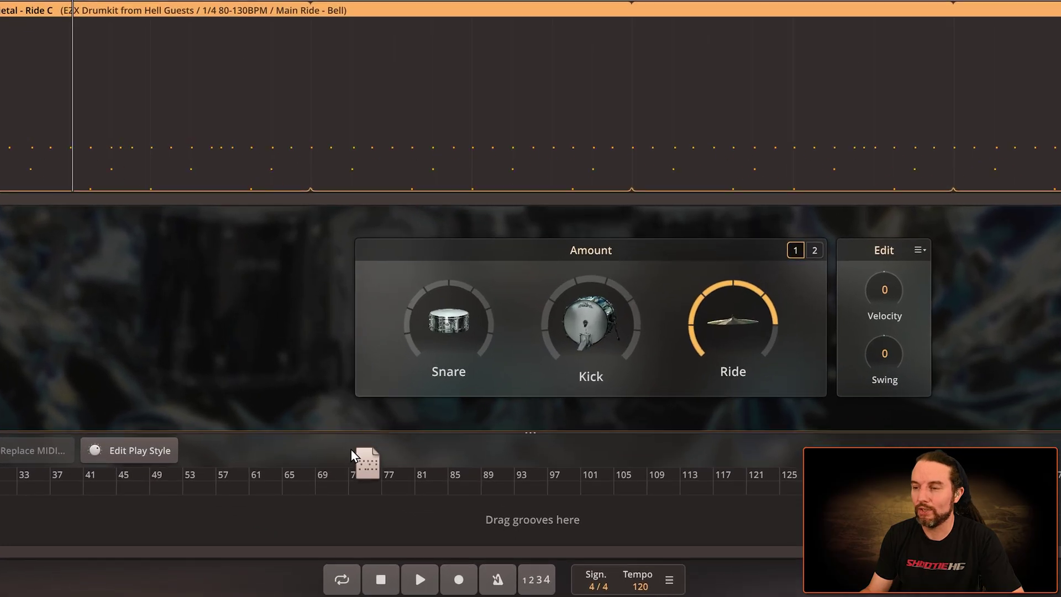
left_click_drag(348, 474, 415, 475)
left_click(350, 521)
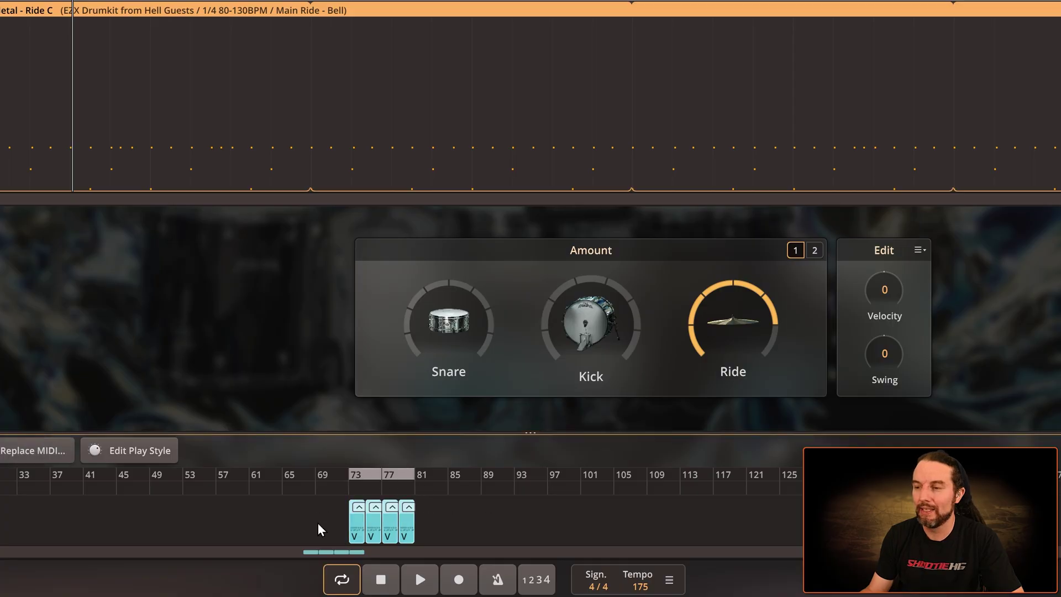
Step: In Edit Play Style, play the loop from bar 73 and move the power hand from ride to hi-hat
left_click(142, 449)
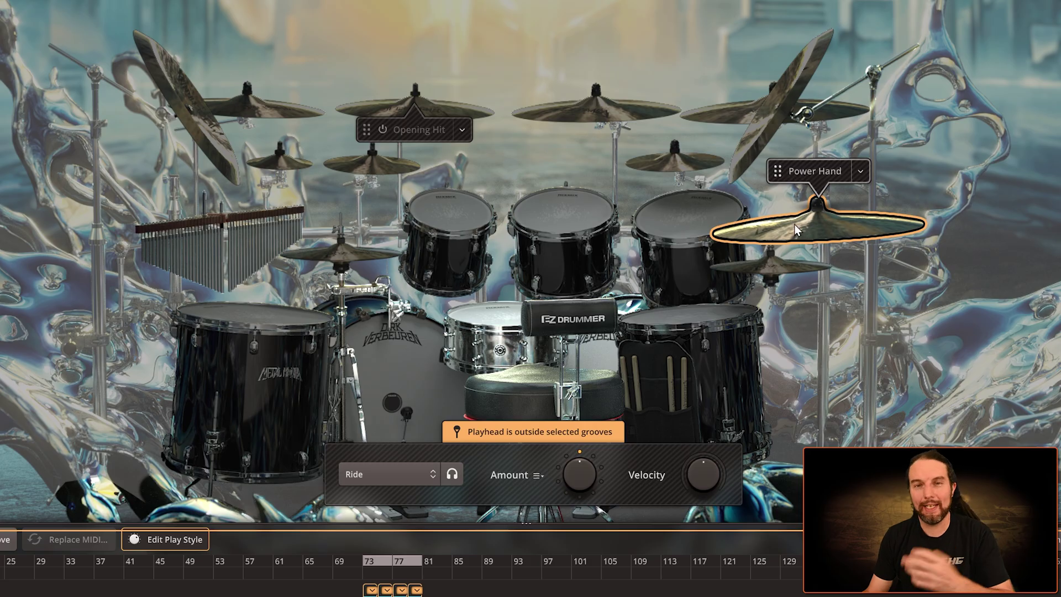
left_click(366, 575)
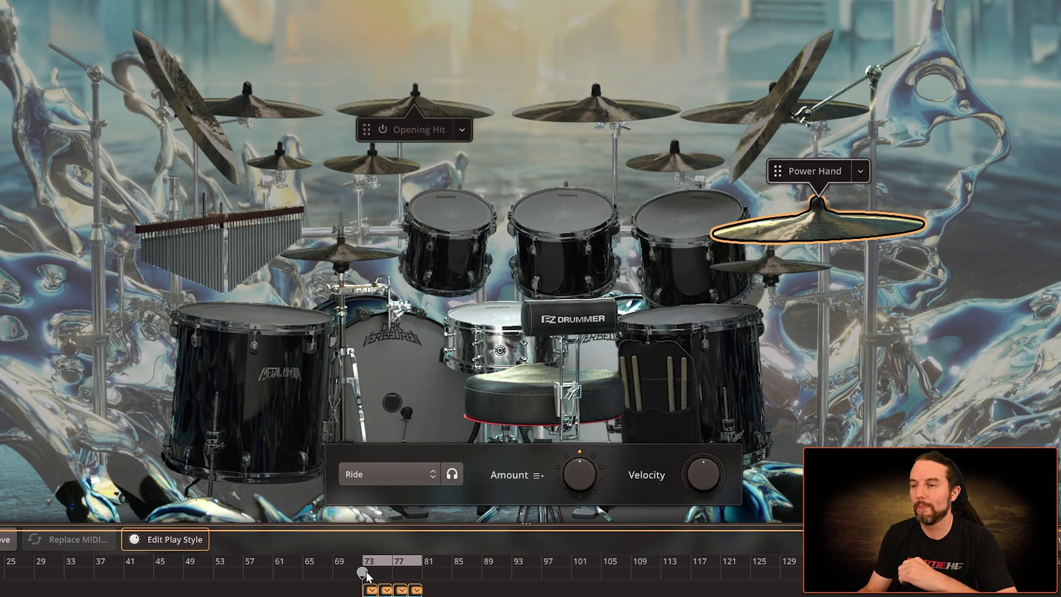
key("space")
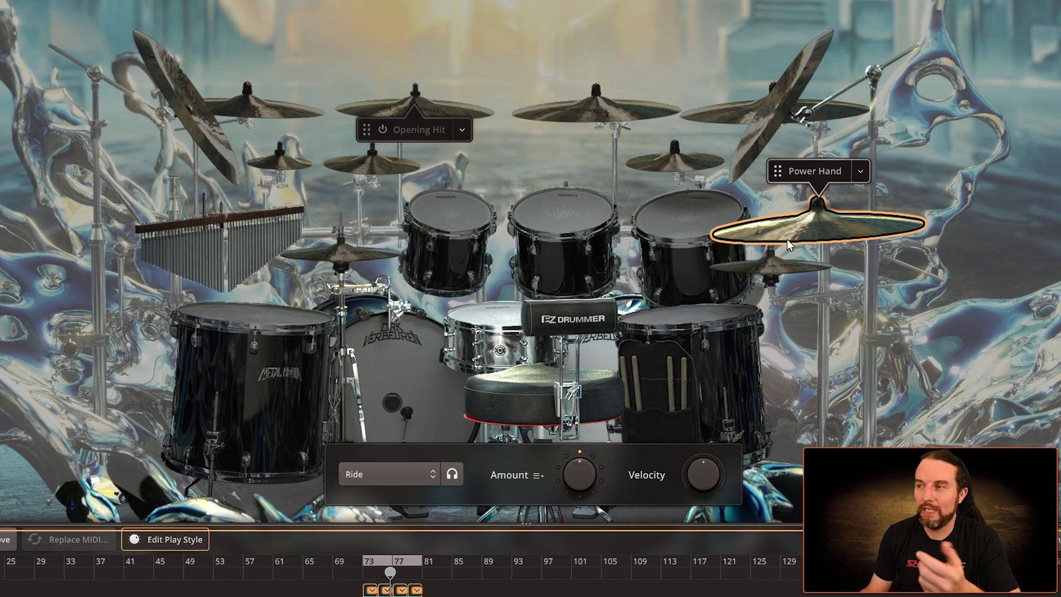
left_click_drag(782, 172, 307, 237)
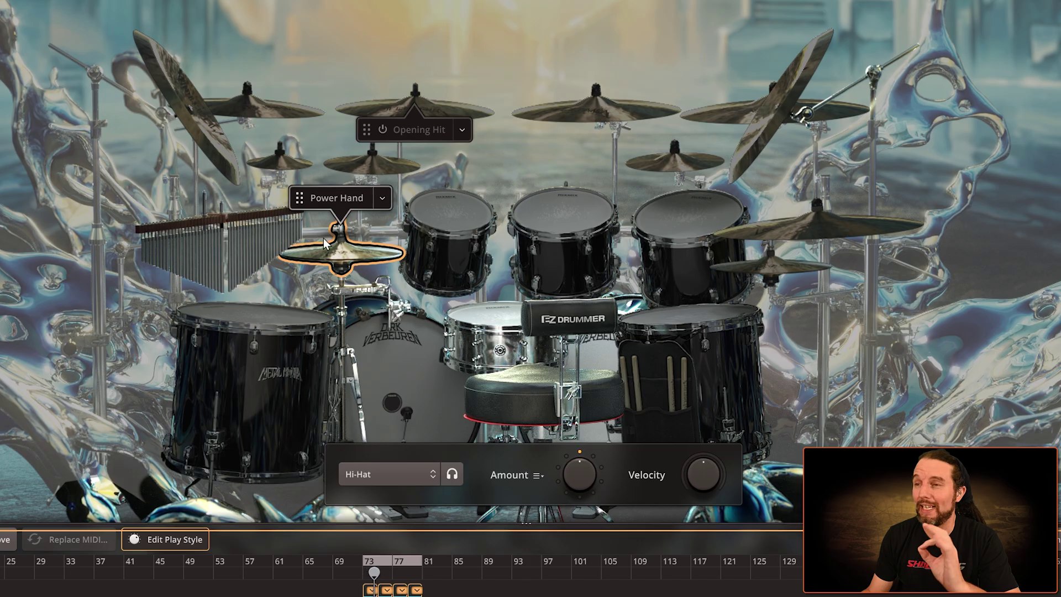
Step: Switch the hi-hat power hand to Open Edge 2 and raise its note count from 47 to 60
left_click(382, 199)
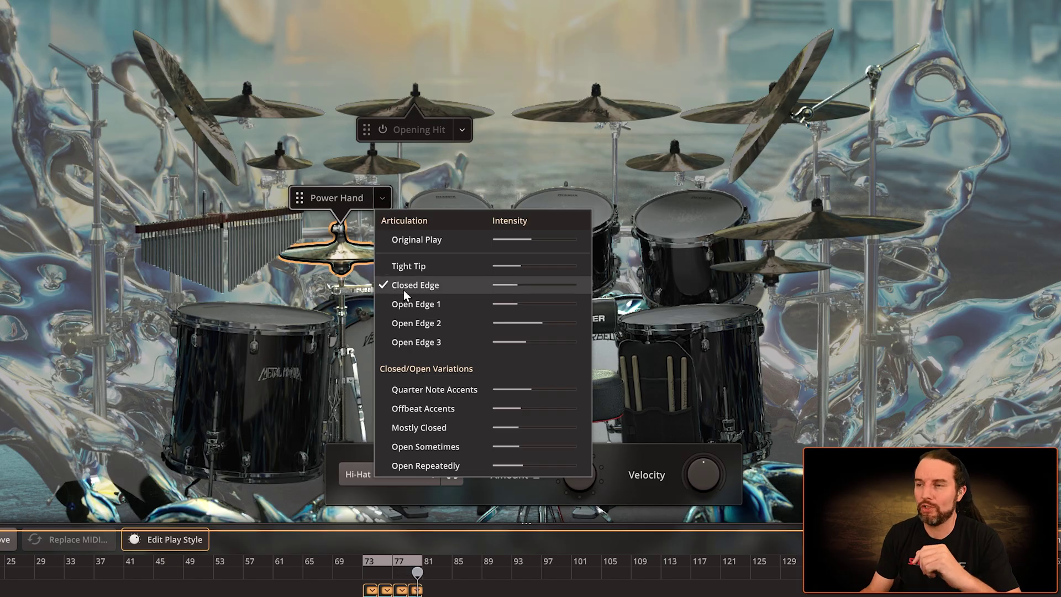
left_click(427, 323)
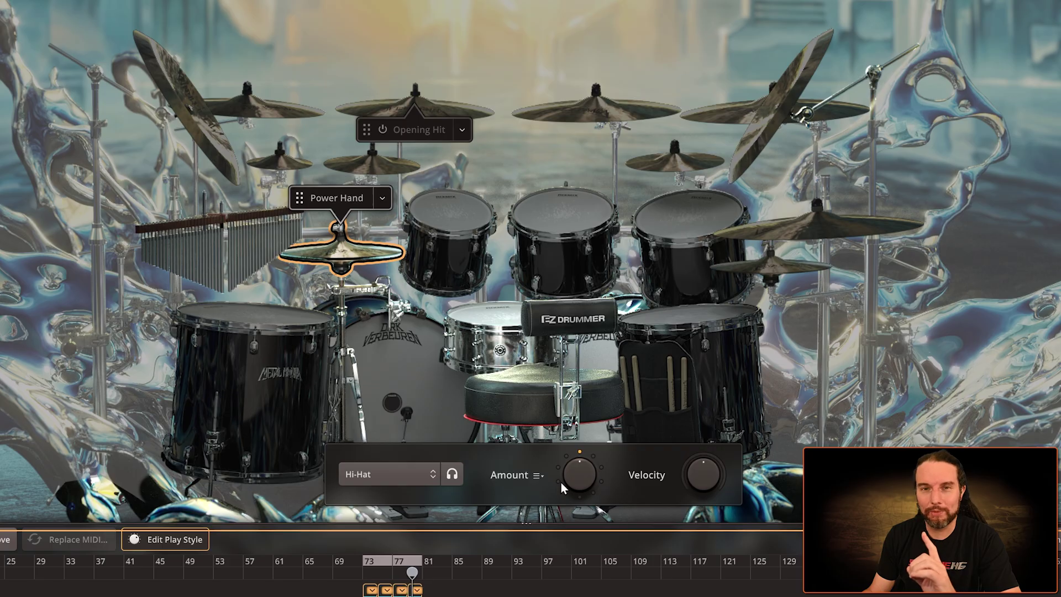
left_click_drag(579, 466, 578, 472)
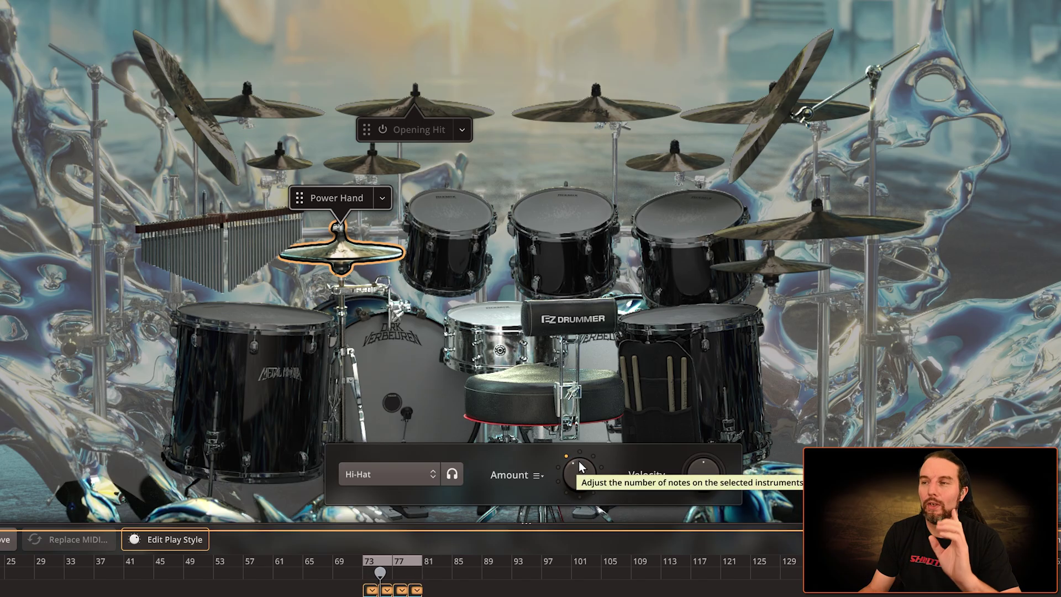
Step: Move the power hand onto the floor tom, tune its amount between 60 and 68 notes, and set velocity to -1
left_click_drag(298, 198, 647, 307)
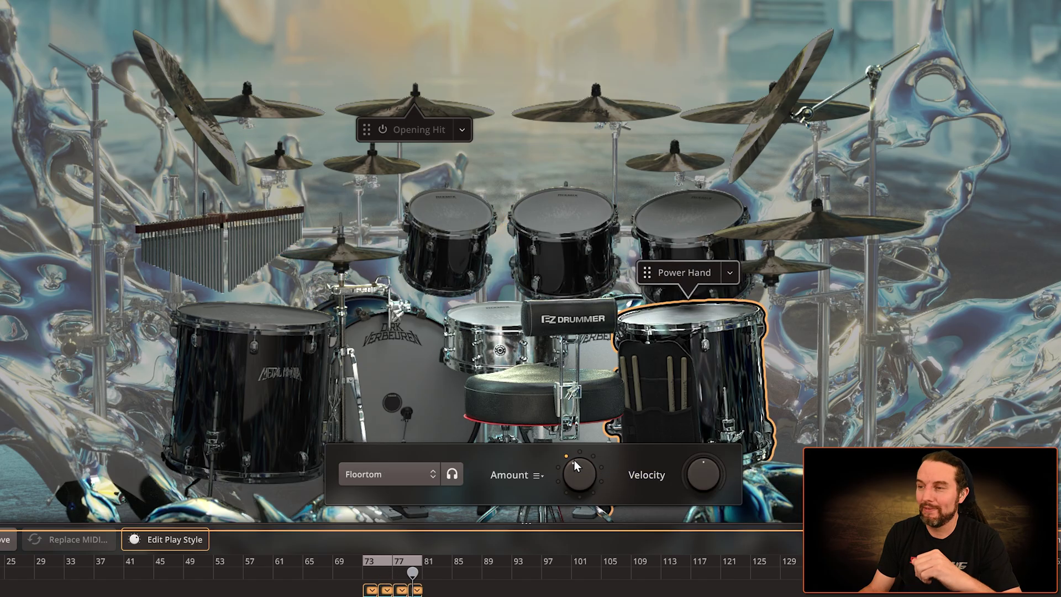
left_click_drag(578, 473, 578, 469)
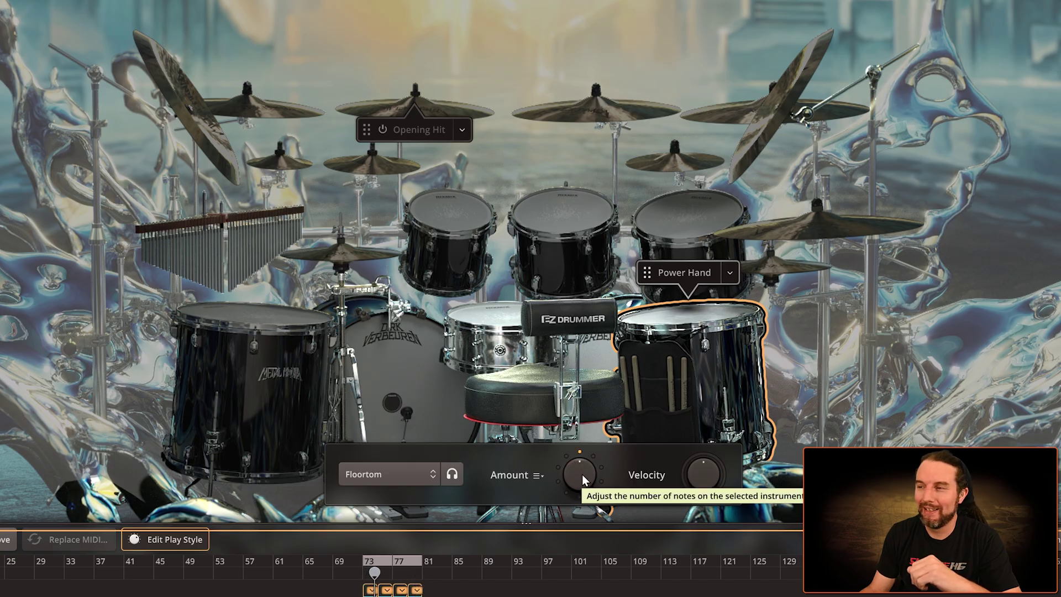
left_click_drag(582, 474, 583, 464)
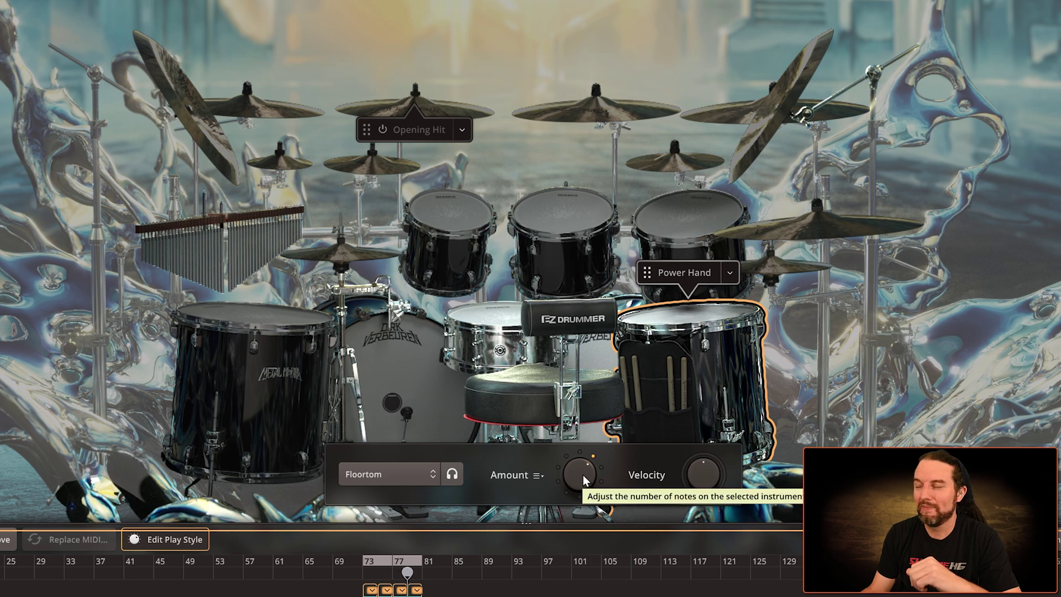
left_click_drag(582, 472, 586, 483)
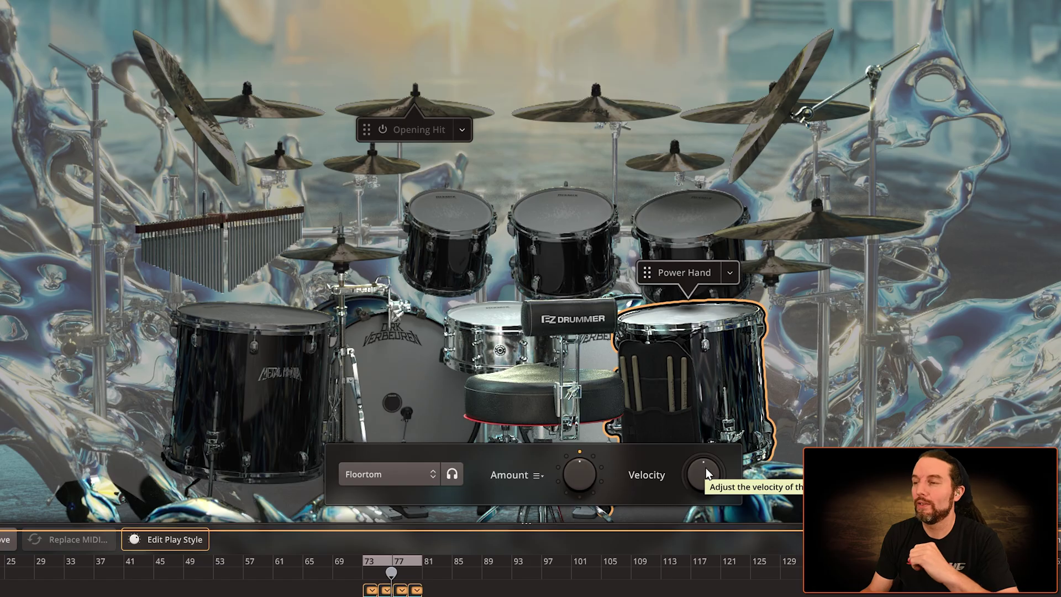
mouse_move(705, 465)
left_mouse_down()
mouse_move(707, 456)
mouse_move(705, 479)
mouse_move(703, 469)
left_mouse_up()
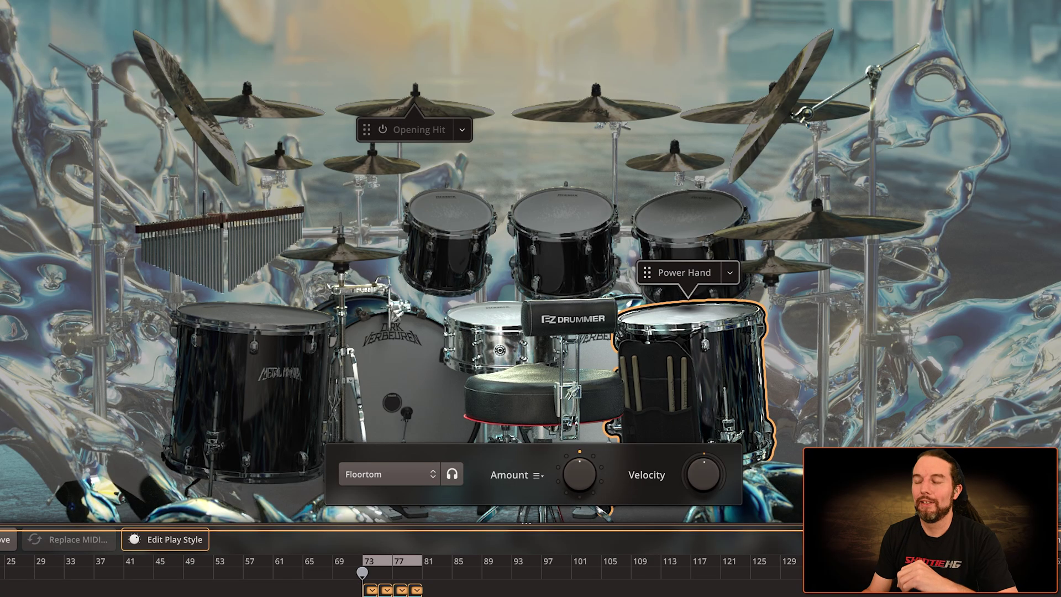